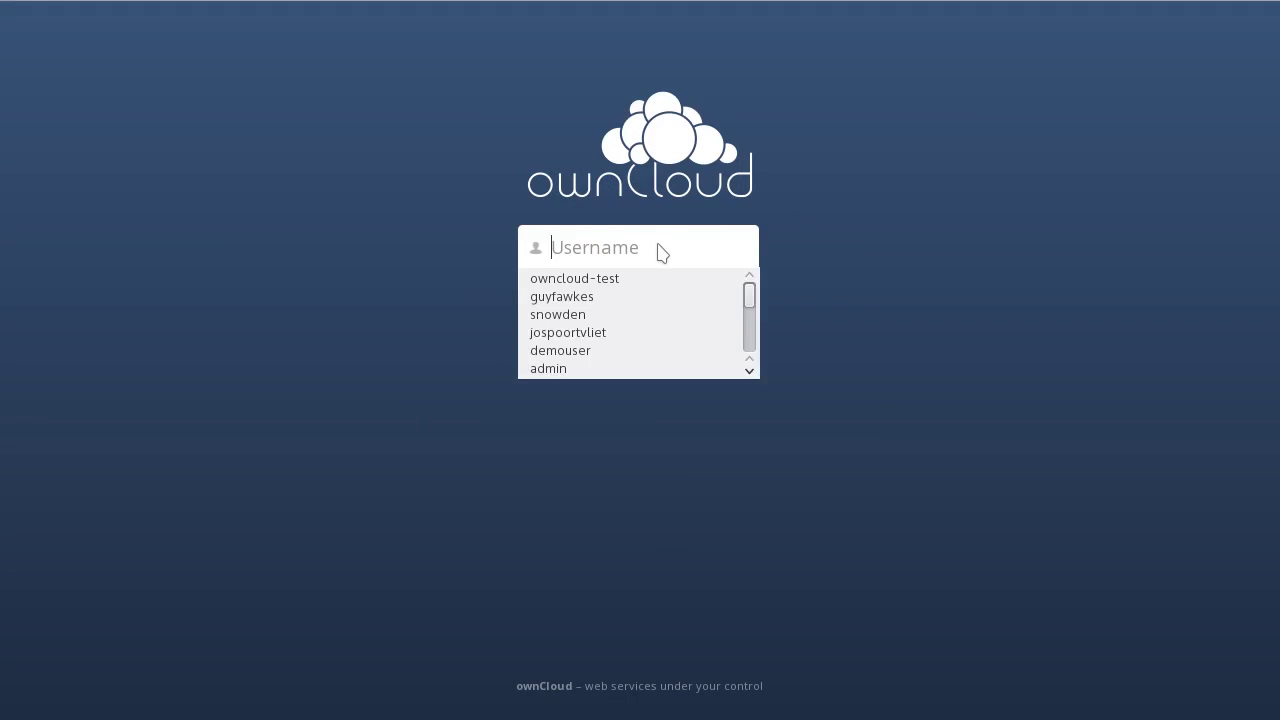
Step: Log in with the demo user's username and password, then close the Welcome to ownCloud dialog
{"action": "type", "text": "guyfawkes"}
{"action": "key", "text": "Tab"}
{"action": "type", "text": "****"}
{"action": "key", "text": "Return"}
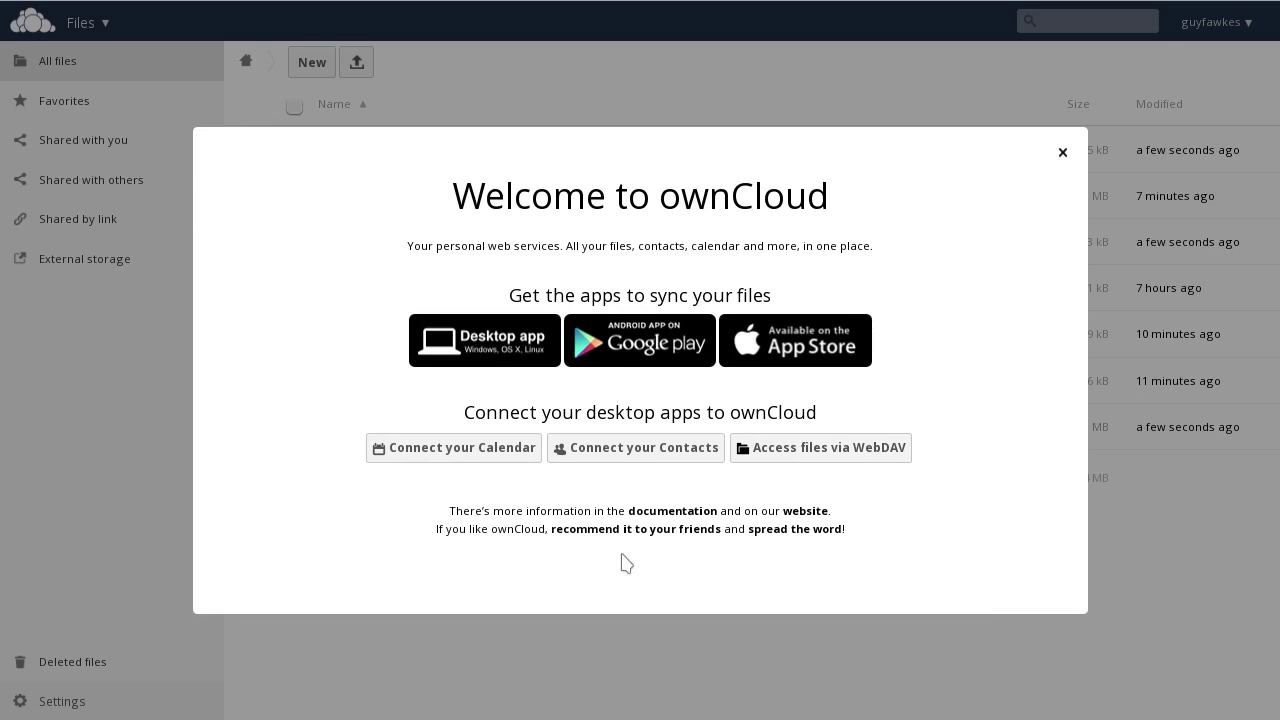
{"action": "left_click", "coordinate": [1062, 152]}
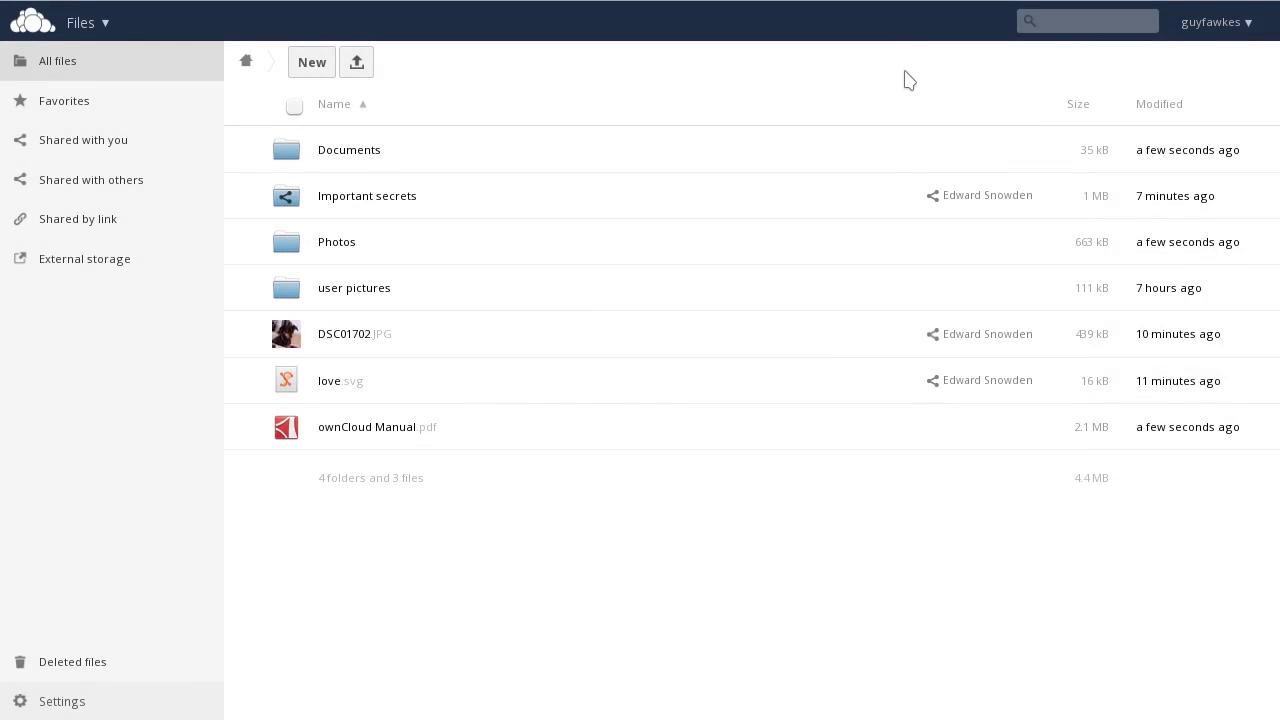
Step: On the Personal settings page, replace Full name with the user's capitalised first and last name
{"action": "left_click", "coordinate": [1200, 24]}
{"action": "left_click", "coordinate": [1219, 66]}
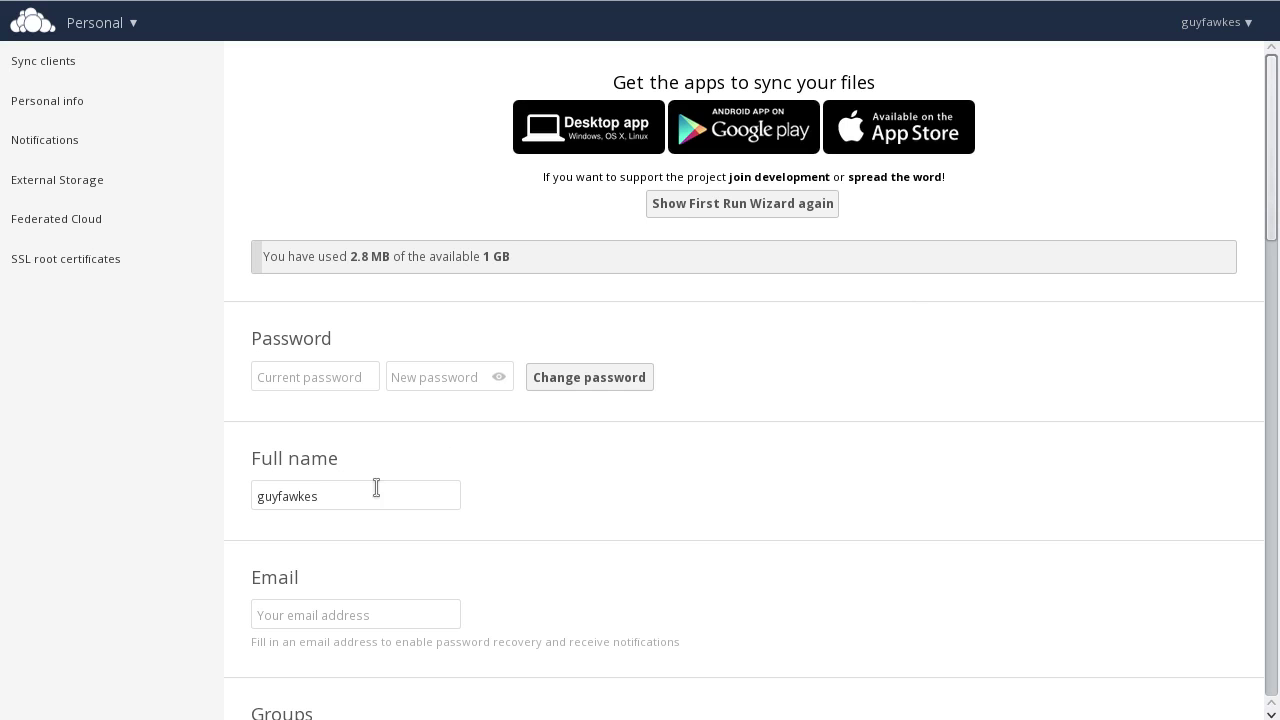
{"action": "left_click_drag", "start_coordinate": [370, 494], "coordinate": [246, 490]}
{"action": "type", "text": "Guy F"}
{"action": "scroll", "coordinate": [735, 515], "scroll_direction": "down", "scroll_amount": 5}
{"action": "scroll", "coordinate": [735, 515], "scroll_direction": "down", "scroll_amount": 3}
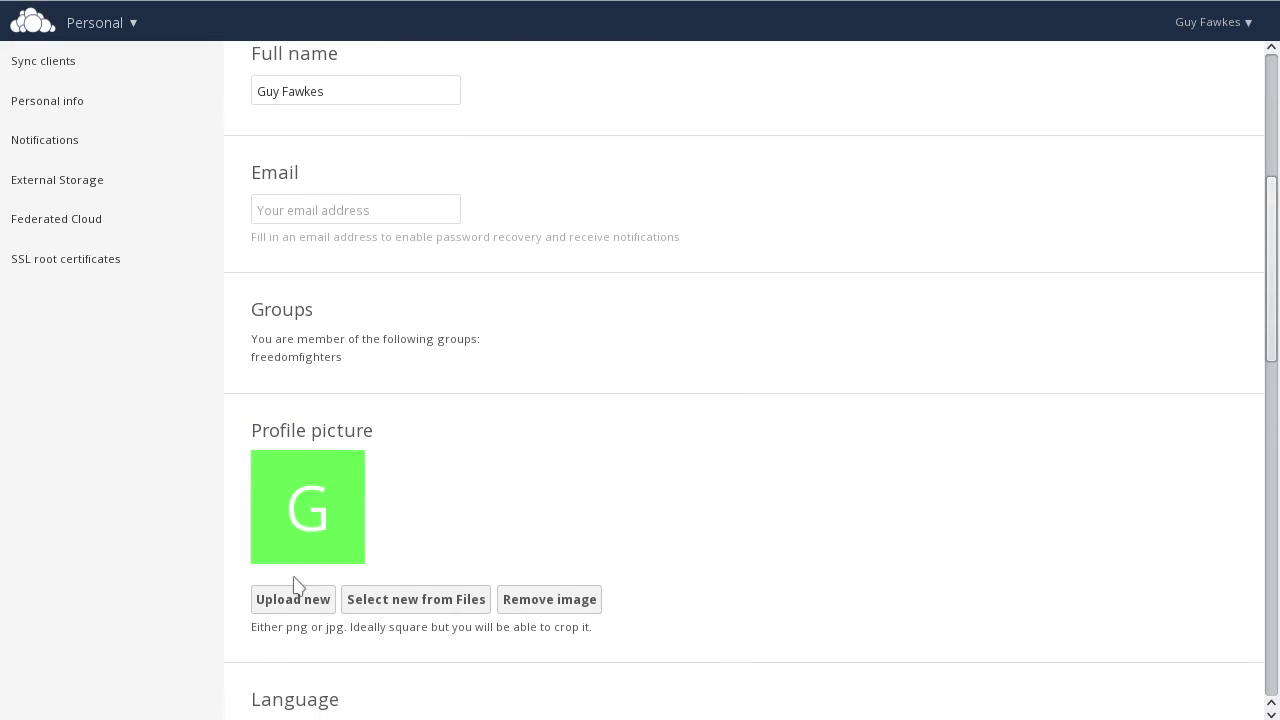
Step: Set Guy Fawkes.png from user pictures as the profile picture with an enlarged crop square
{"action": "left_click", "coordinate": [396, 600]}
{"action": "left_click", "coordinate": [465, 363]}
{"action": "left_click", "coordinate": [477, 252]}
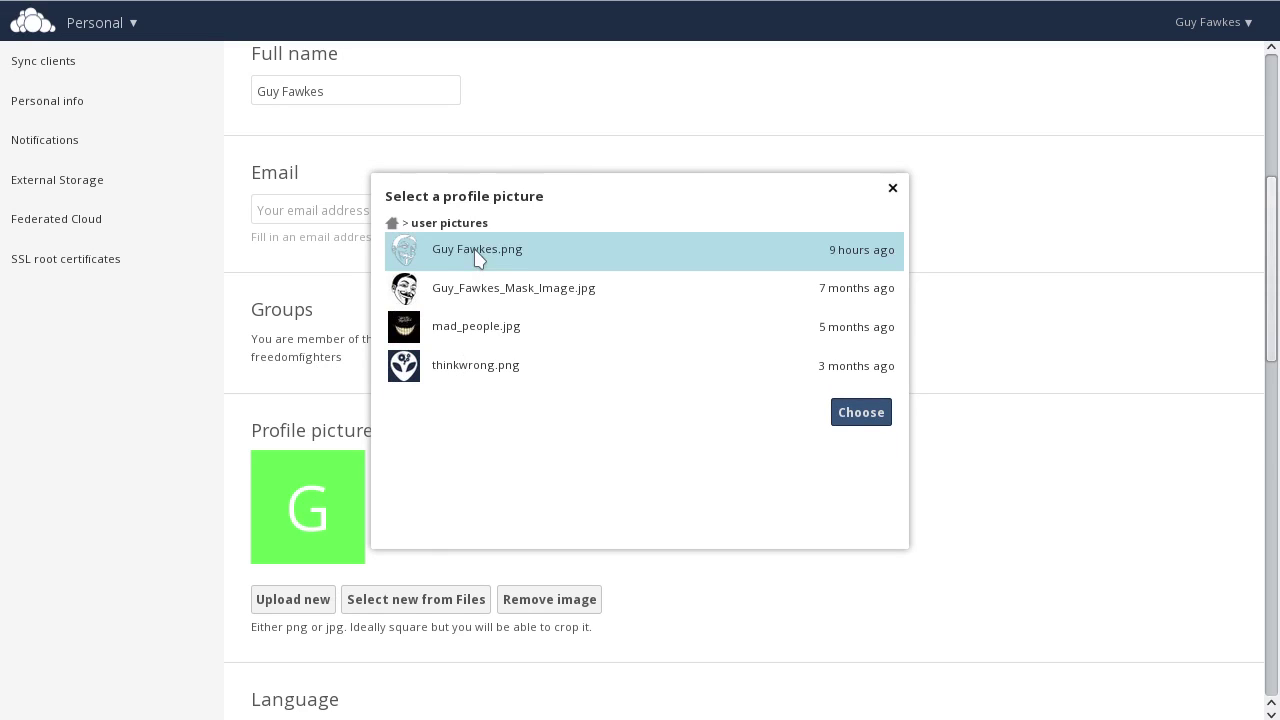
{"action": "left_click", "coordinate": [845, 414]}
{"action": "scroll", "coordinate": [880, 460], "scroll_direction": "down", "scroll_amount": 5}
{"action": "left_click_drag", "start_coordinate": [518, 401], "coordinate": [689, 594]}
{"action": "left_click", "coordinate": [432, 602]}
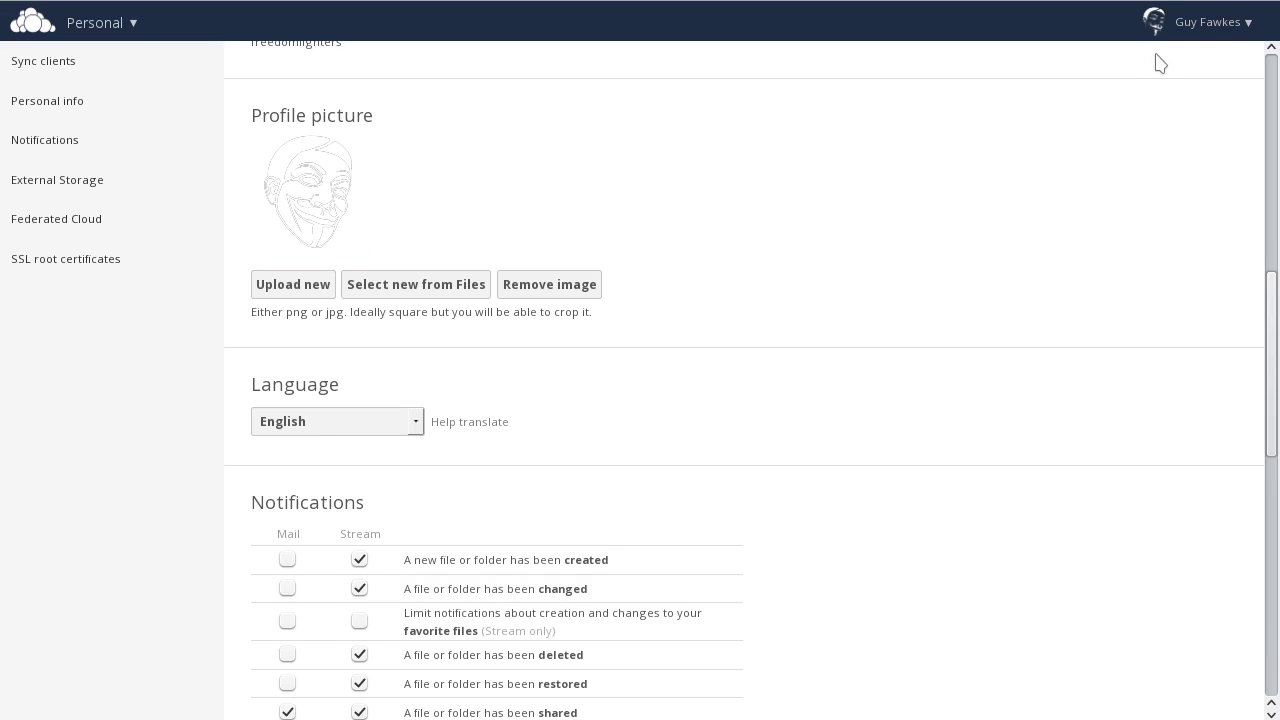
{"action": "scroll", "coordinate": [780, 357], "scroll_direction": "up", "scroll_amount": 5}
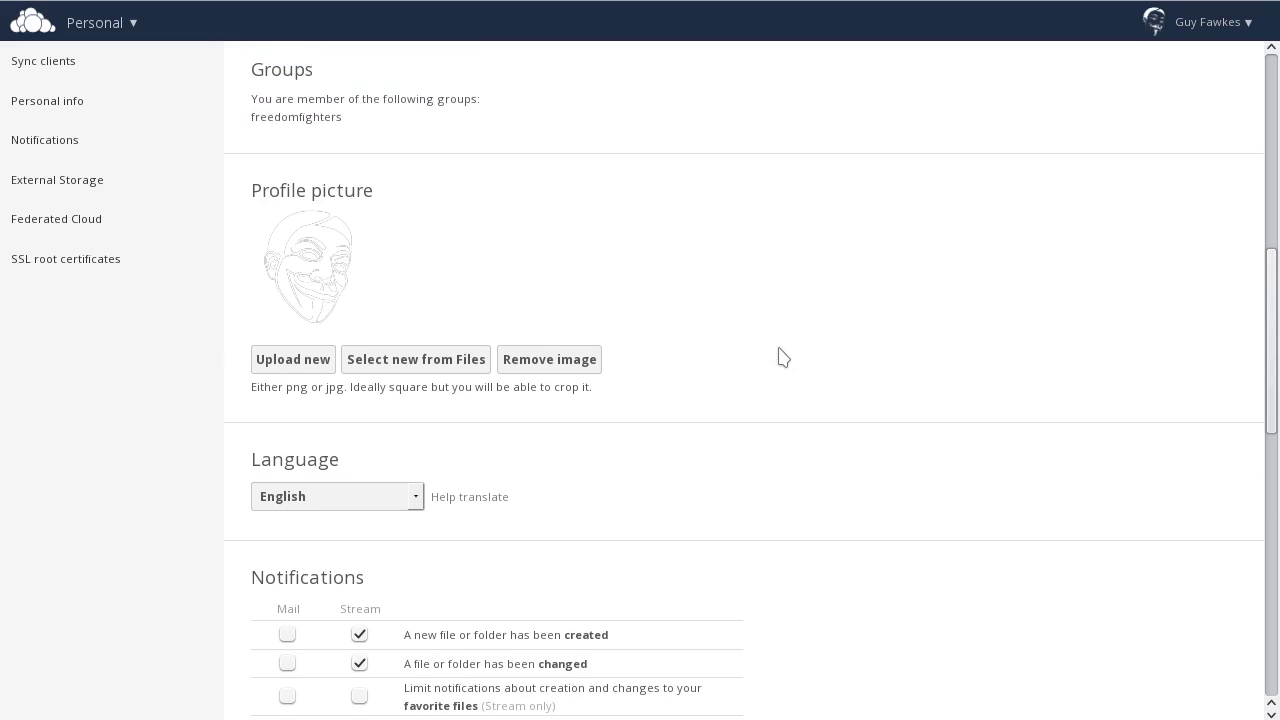
{"action": "scroll", "coordinate": [781, 360], "scroll_direction": "up", "scroll_amount": 4}
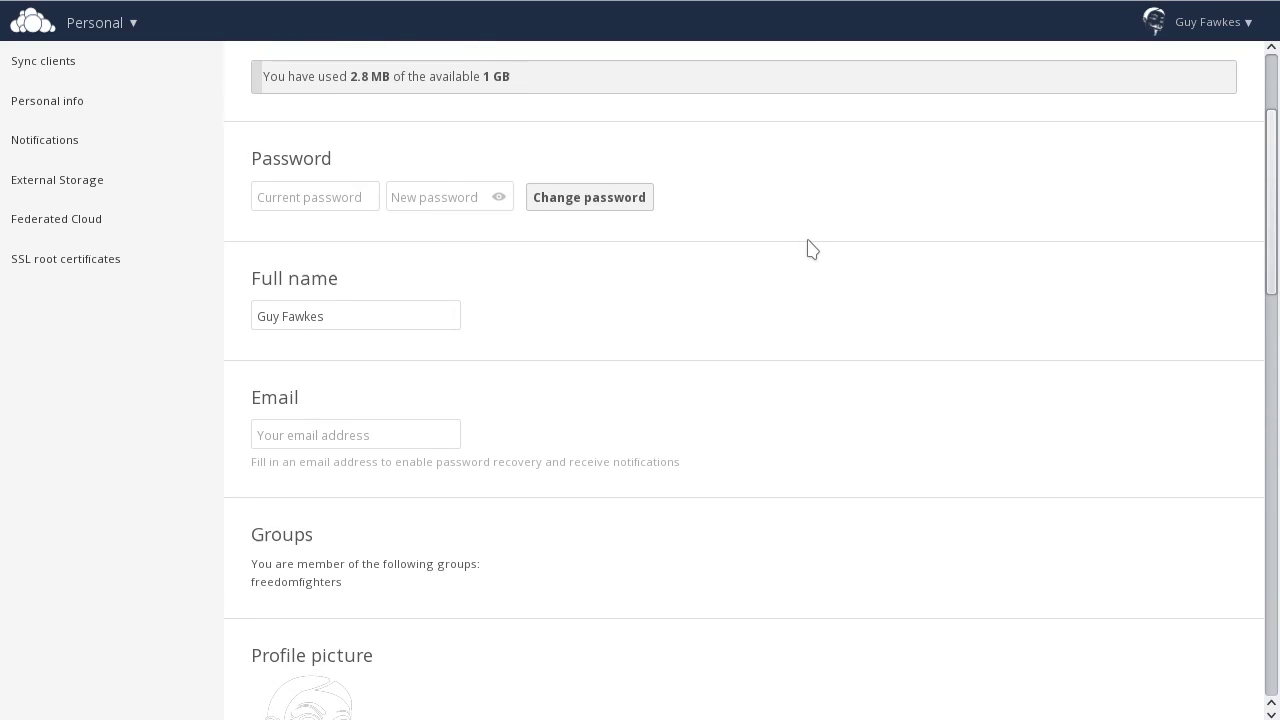
Step: Enter the account's e-mail address, changing its first letter to lowercase
{"action": "left_click", "coordinate": [358, 435]}
{"action": "key", "text": "Home"}
{"action": "key", "text": "Delete"}
{"action": "type", "text": "g"}
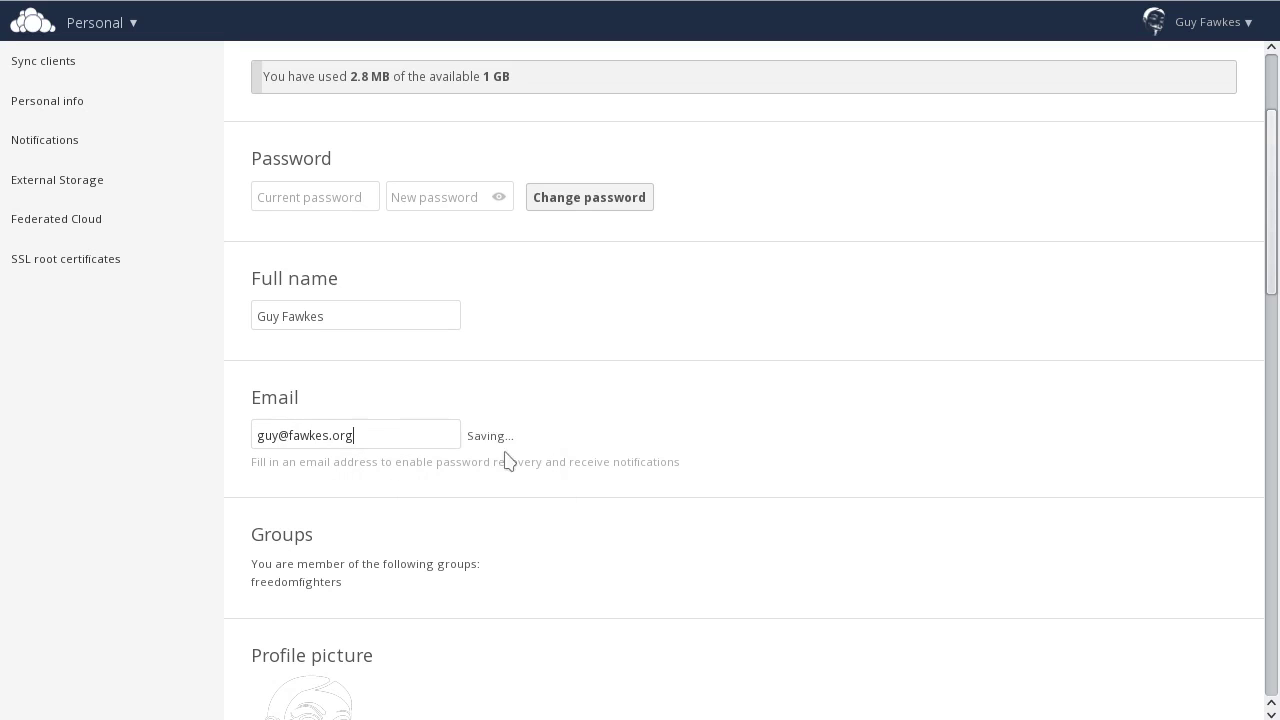
Step: Uncheck 'List your own actions in the stream' in the Notifications settings
{"action": "scroll", "coordinate": [669, 457], "scroll_direction": "down", "scroll_amount": 10}
{"action": "scroll", "coordinate": [669, 457], "scroll_direction": "down", "scroll_amount": 4}
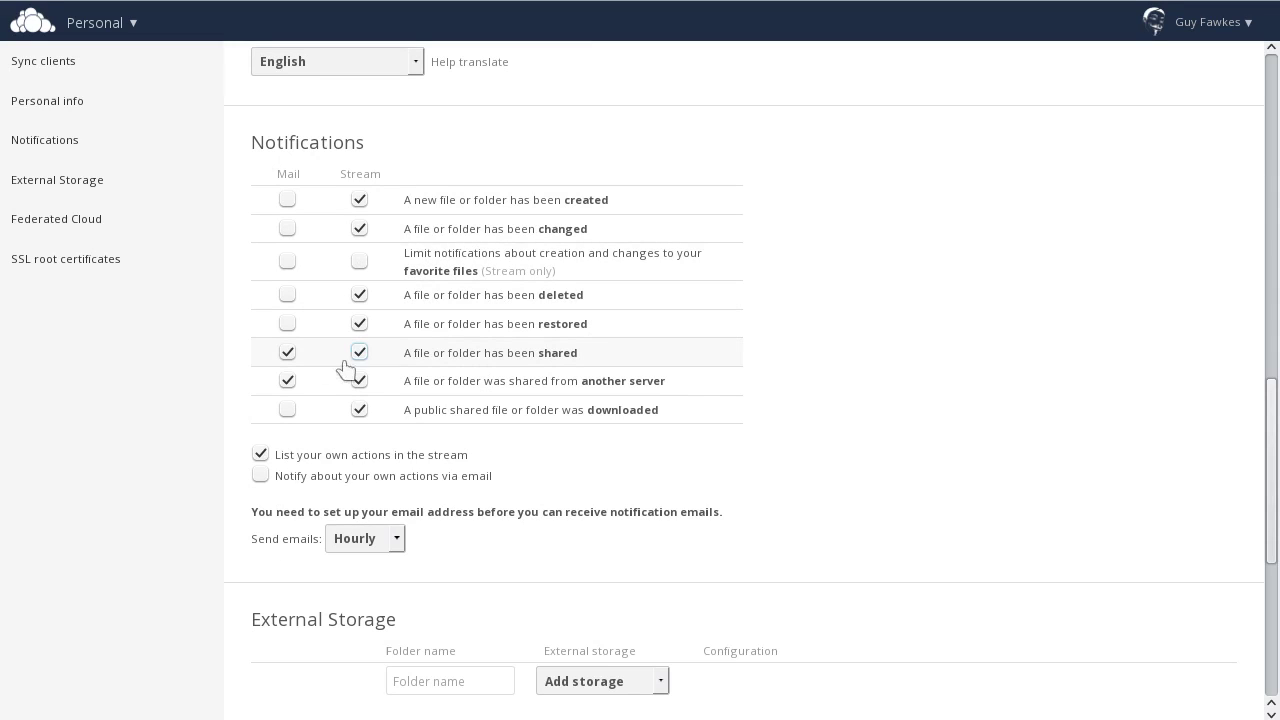
{"action": "left_click", "coordinate": [259, 454]}
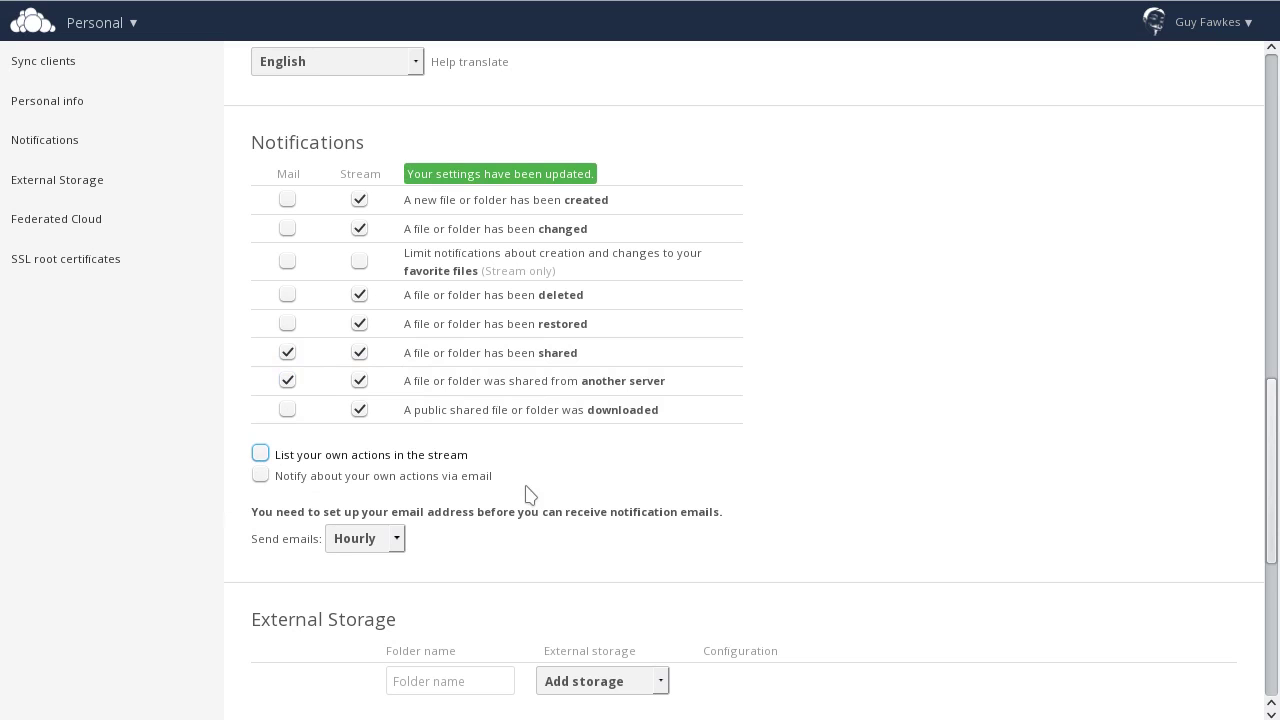
{"action": "scroll", "coordinate": [527, 494], "scroll_direction": "down", "scroll_amount": 3}
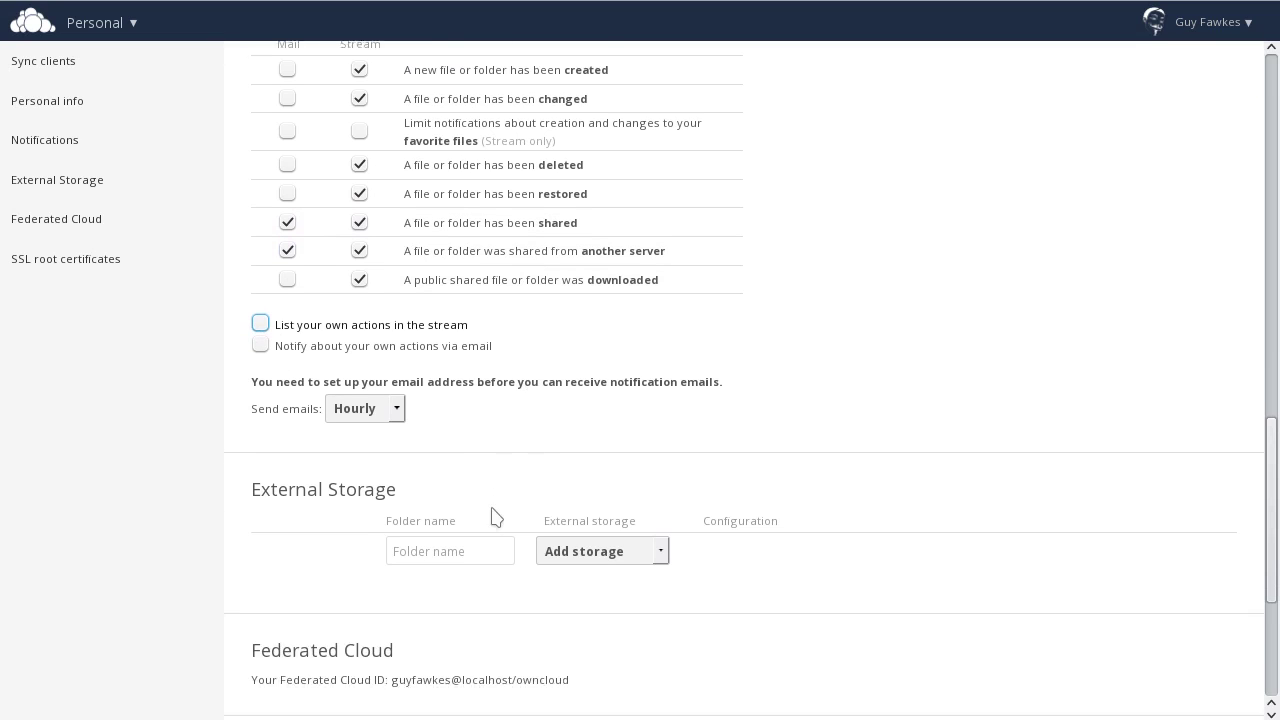
{"action": "scroll", "coordinate": [476, 557], "scroll_direction": "down", "scroll_amount": 2}
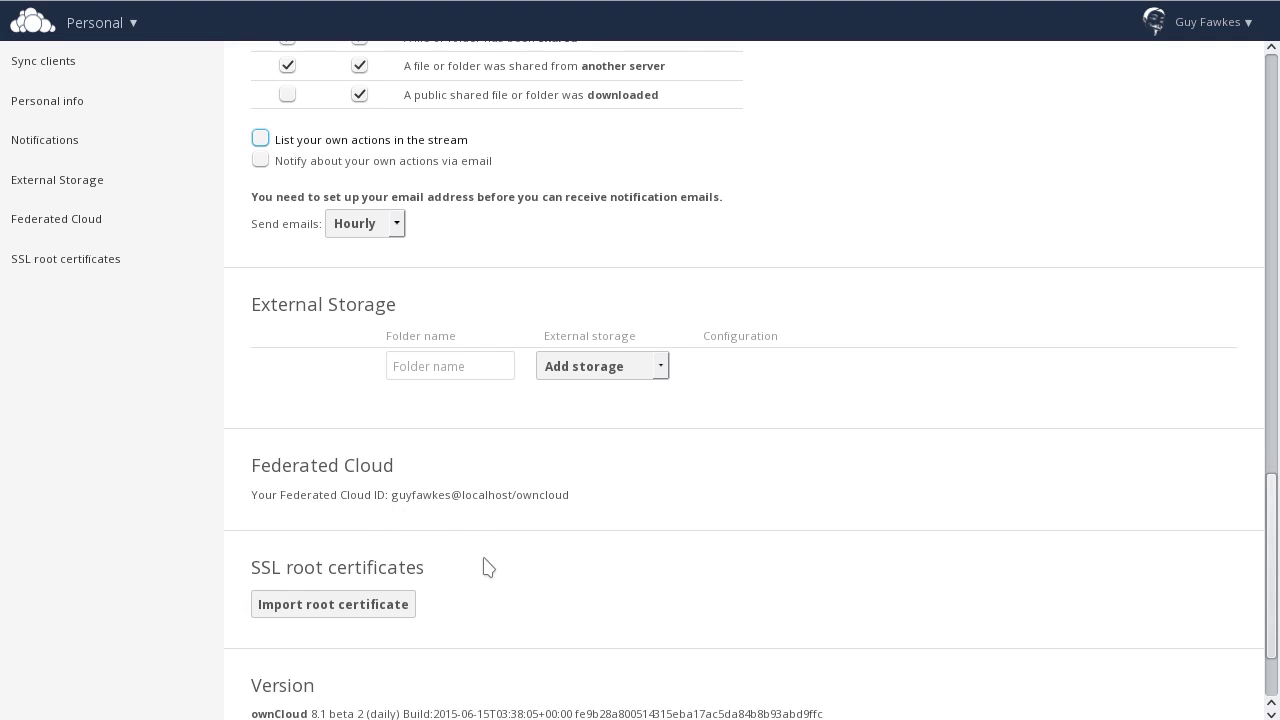
{"action": "scroll", "coordinate": [486, 566], "scroll_direction": "down", "scroll_amount": 3}
{"action": "scroll", "coordinate": [869, 446], "scroll_direction": "up", "scroll_amount": 15}
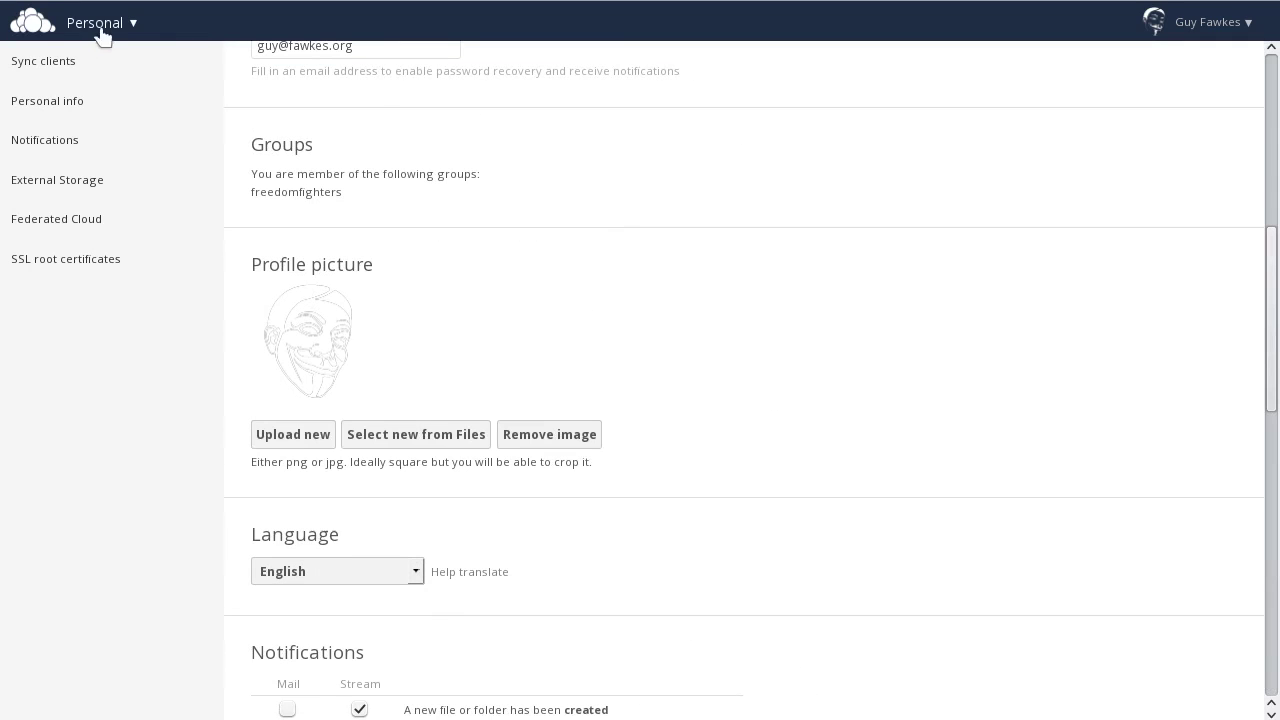
Step: In Files, create a folder named Music and upload the two Brokenkites mp3 tracks into it
{"action": "left_click", "coordinate": [98, 28]}
{"action": "left_click", "coordinate": [44, 88]}
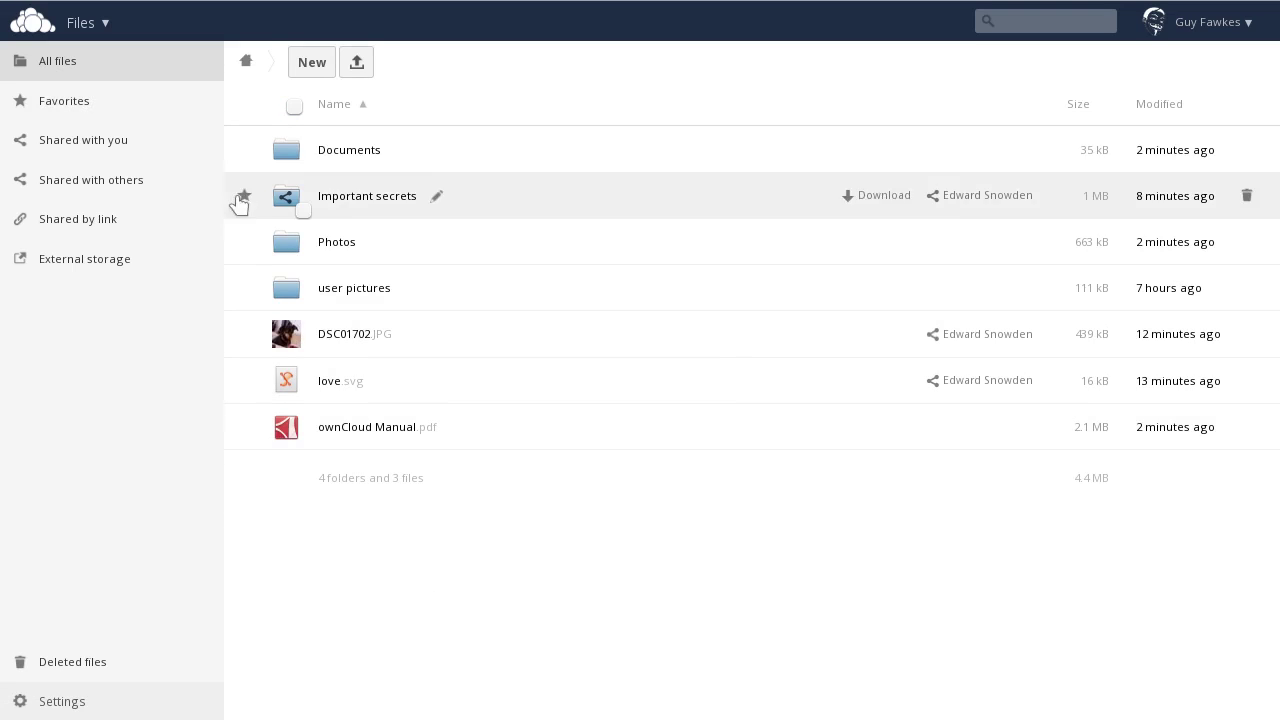
{"action": "left_click", "coordinate": [310, 66]}
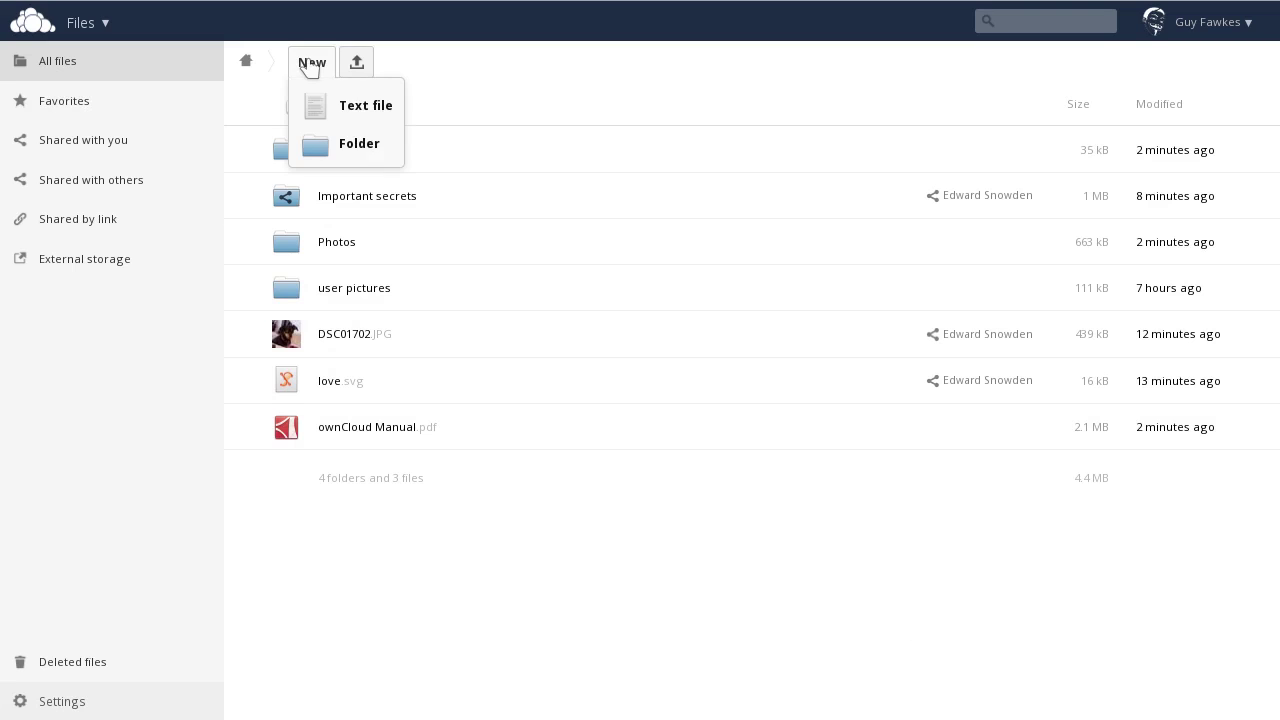
{"action": "left_click", "coordinate": [347, 141]}
{"action": "type", "text": "Music"}
{"action": "key", "text": "Return"}
{"action": "left_click", "coordinate": [400, 196]}
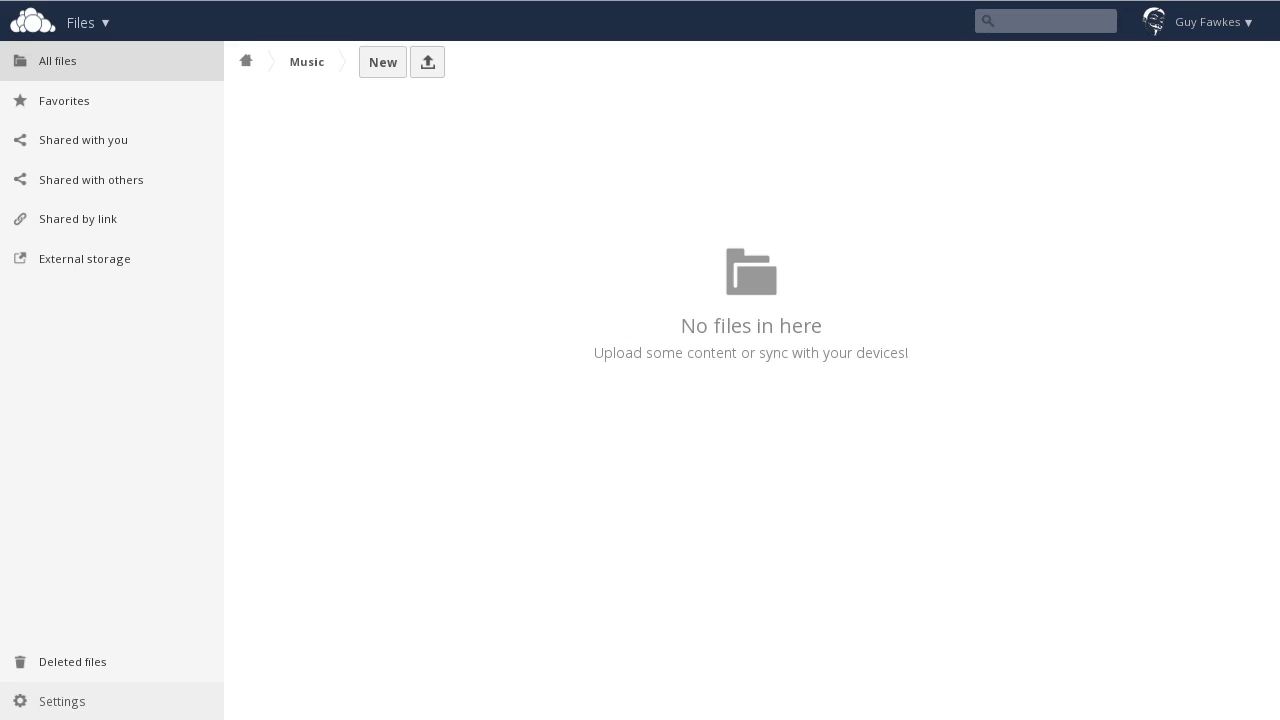
{"action": "left_click_drag", "start_coordinate": [928, 518], "coordinate": [652, 430]}
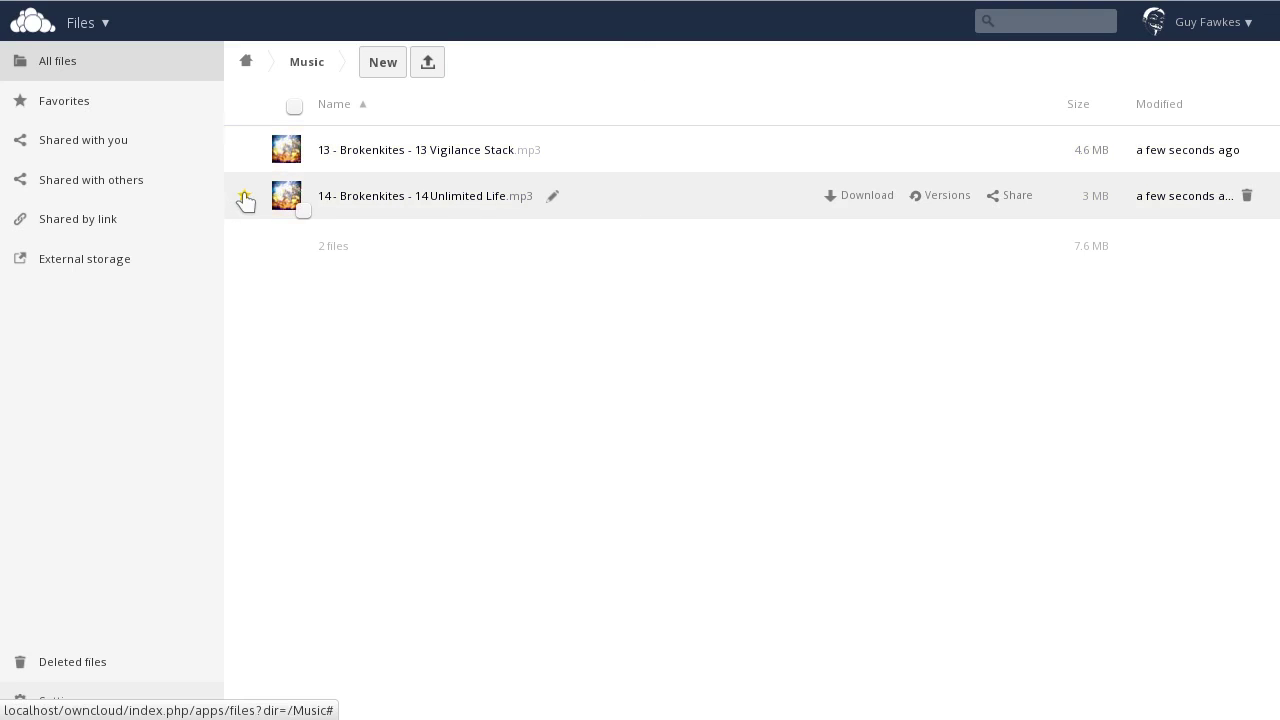
Step: Star the Unlimited Life track, undoing an accidental star on the Vigilance Stack track
{"action": "left_click", "coordinate": [244, 197]}
{"action": "left_click", "coordinate": [244, 150]}
{"action": "left_click", "coordinate": [170, 100]}
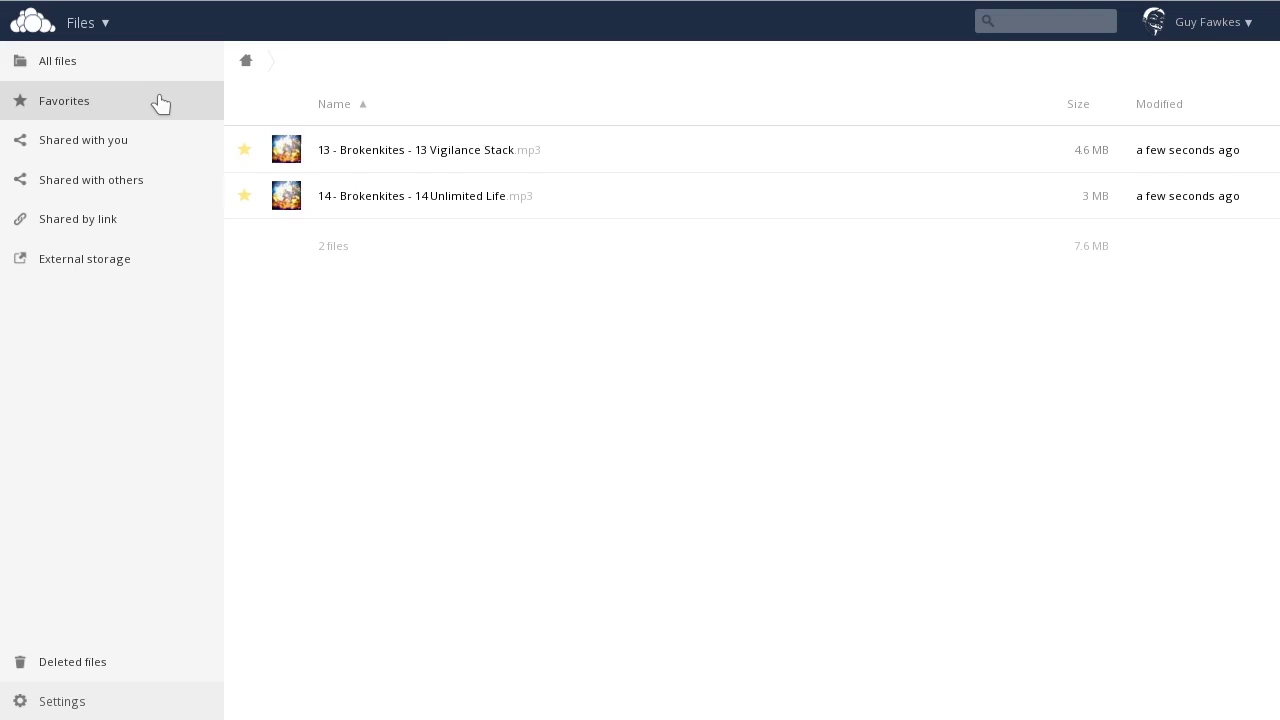
{"action": "left_click", "coordinate": [245, 152]}
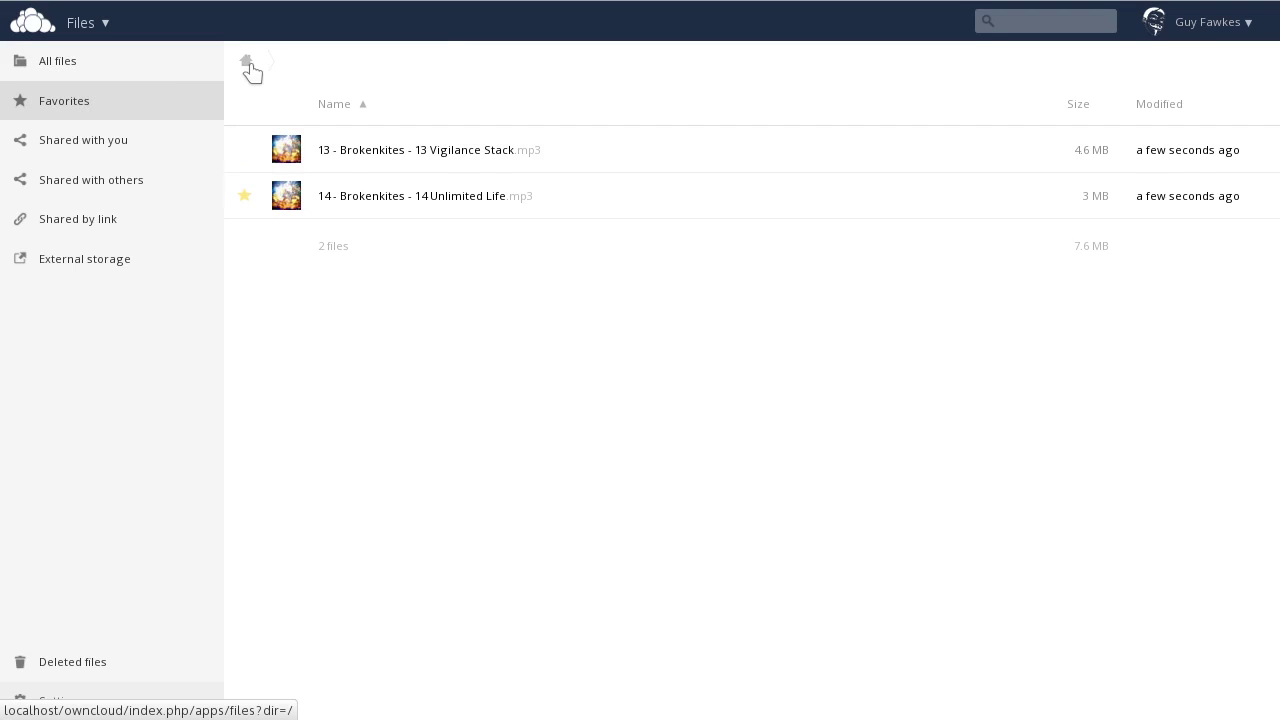
{"action": "left_click", "coordinate": [101, 75]}
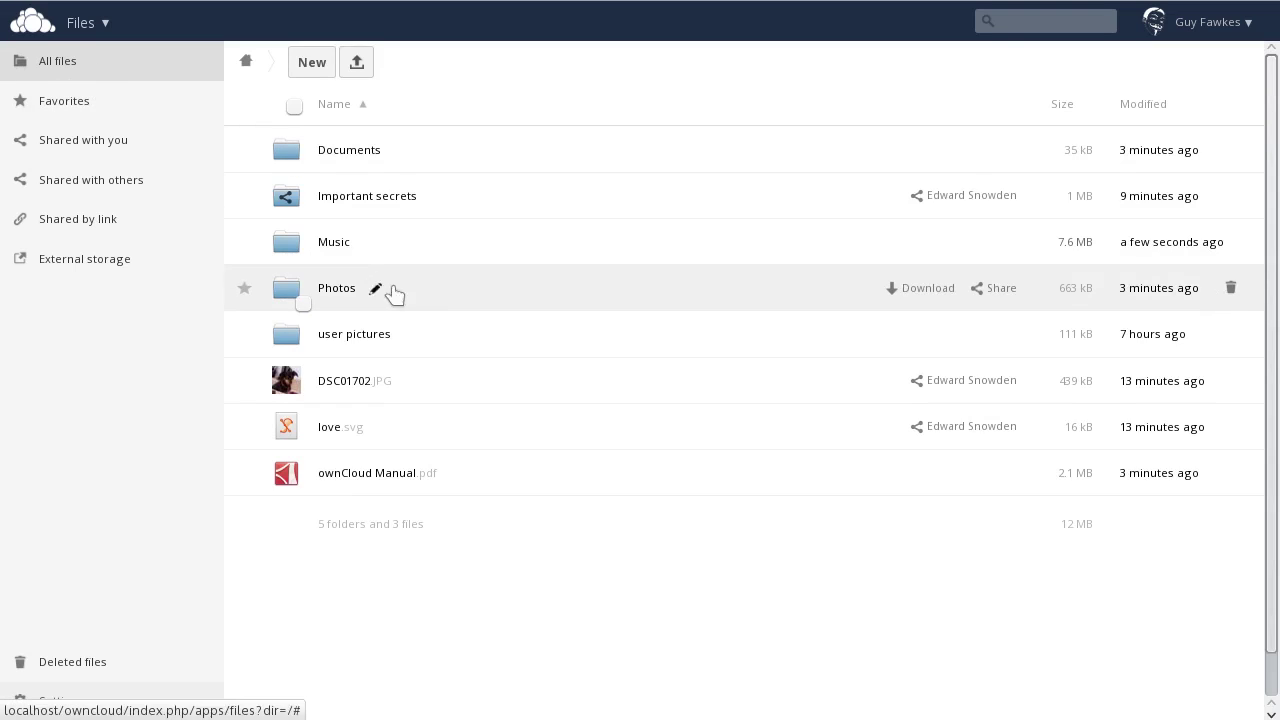
Step: Star San Francisco and Squirrel in Photos plus DSC01702, then show Favorites
{"action": "left_click", "coordinate": [472, 297]}
{"action": "left_click", "coordinate": [245, 196]}
{"action": "left_click", "coordinate": [245, 242]}
{"action": "left_click", "coordinate": [246, 61]}
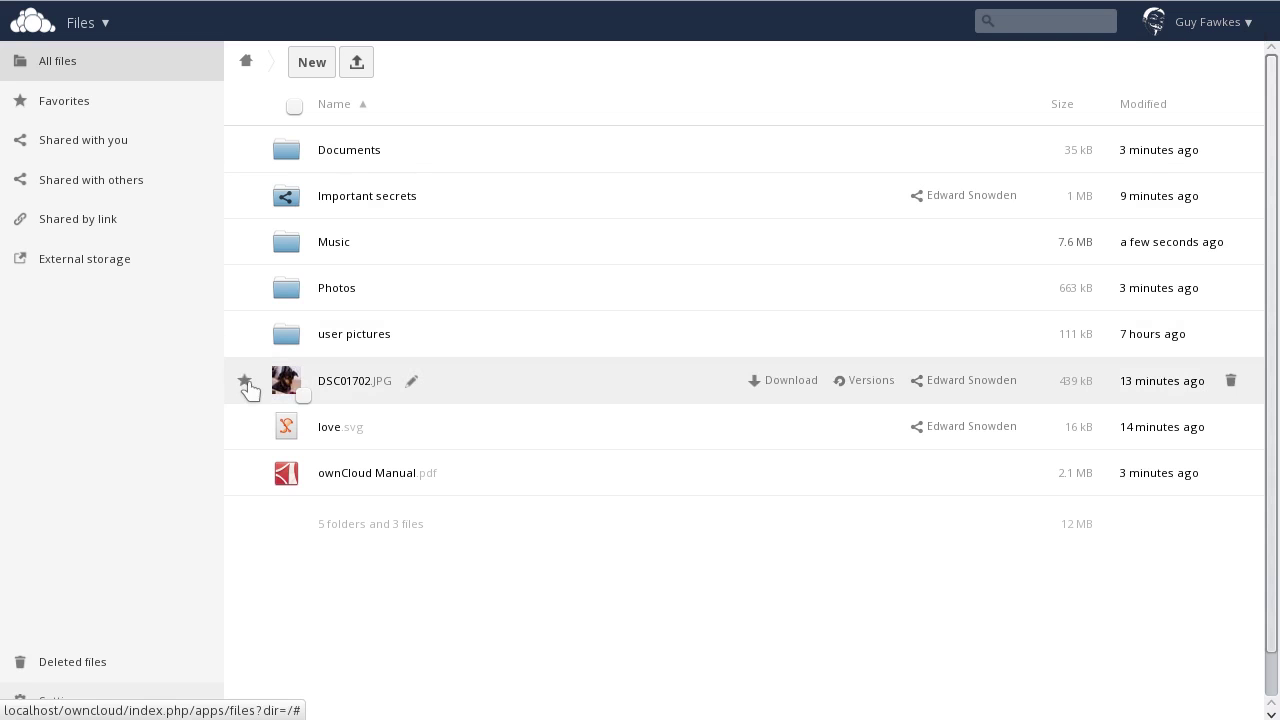
{"action": "left_click", "coordinate": [245, 382]}
{"action": "left_click", "coordinate": [106, 114]}
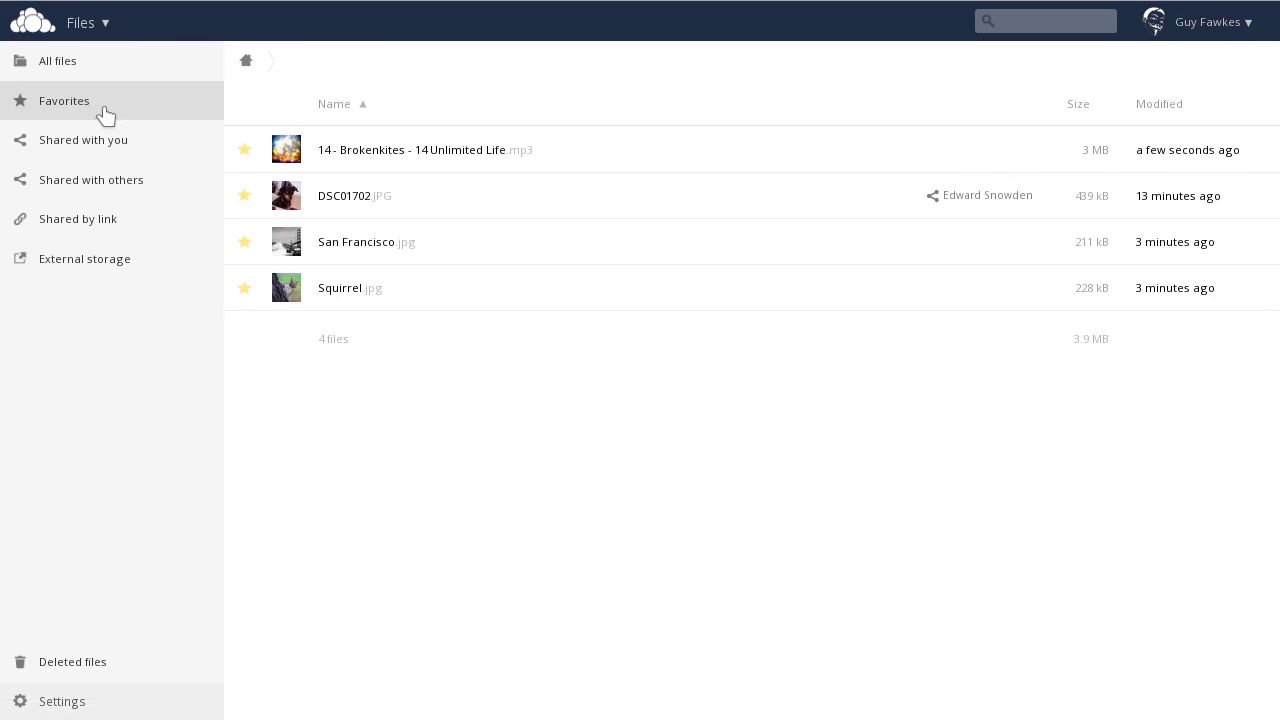
Step: From Shared with you, try sharing Important secrets with The Cat and dismiss the already-shared error
{"action": "left_click", "coordinate": [96, 149]}
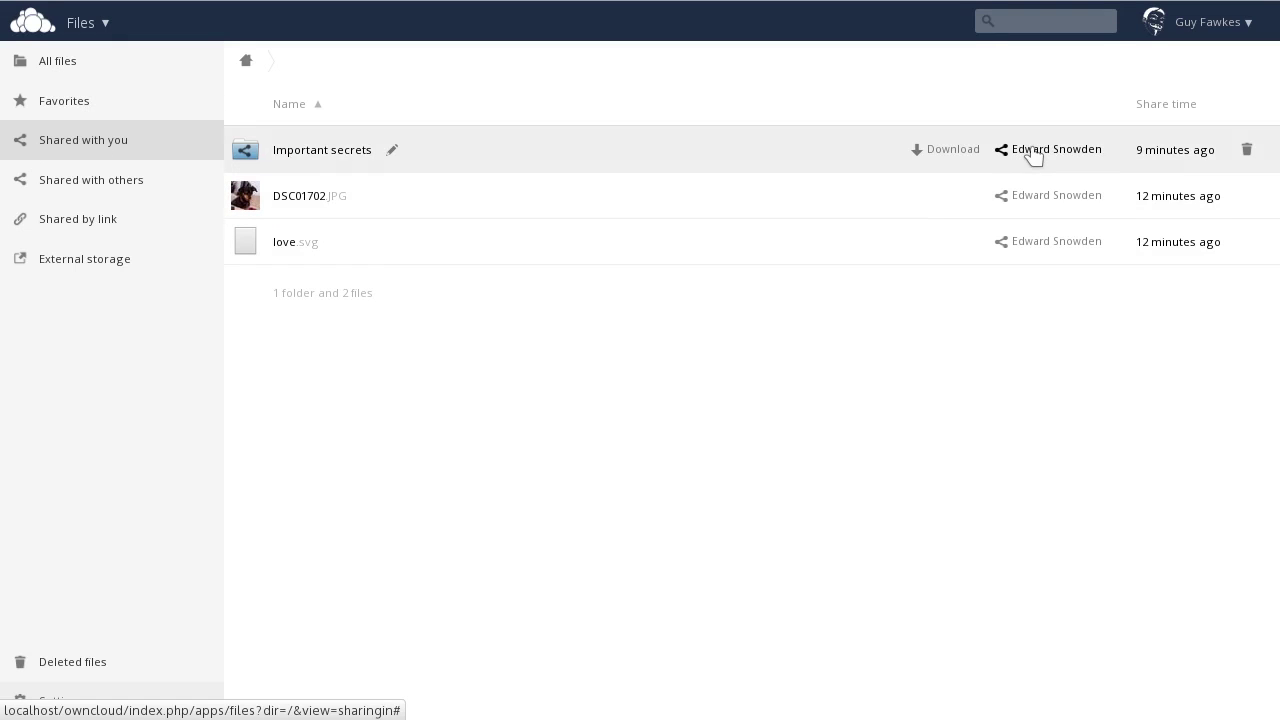
{"action": "left_click", "coordinate": [1028, 150]}
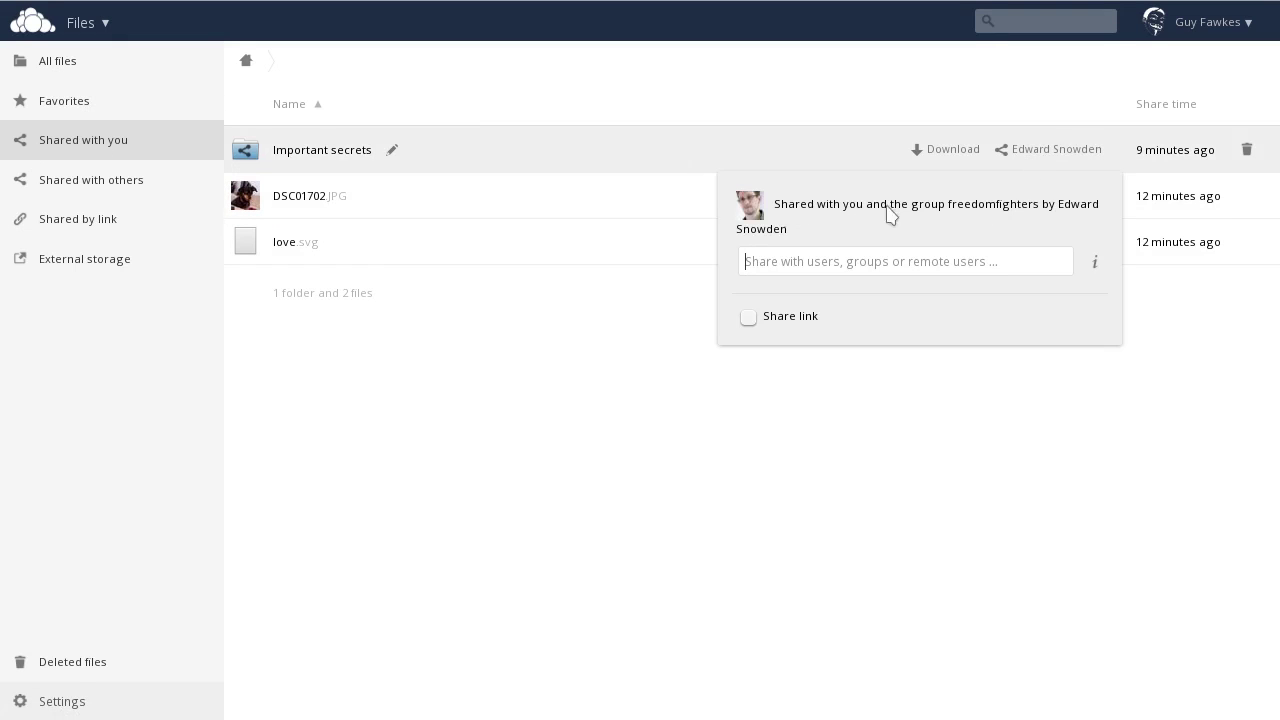
{"action": "type", "text": "t"}
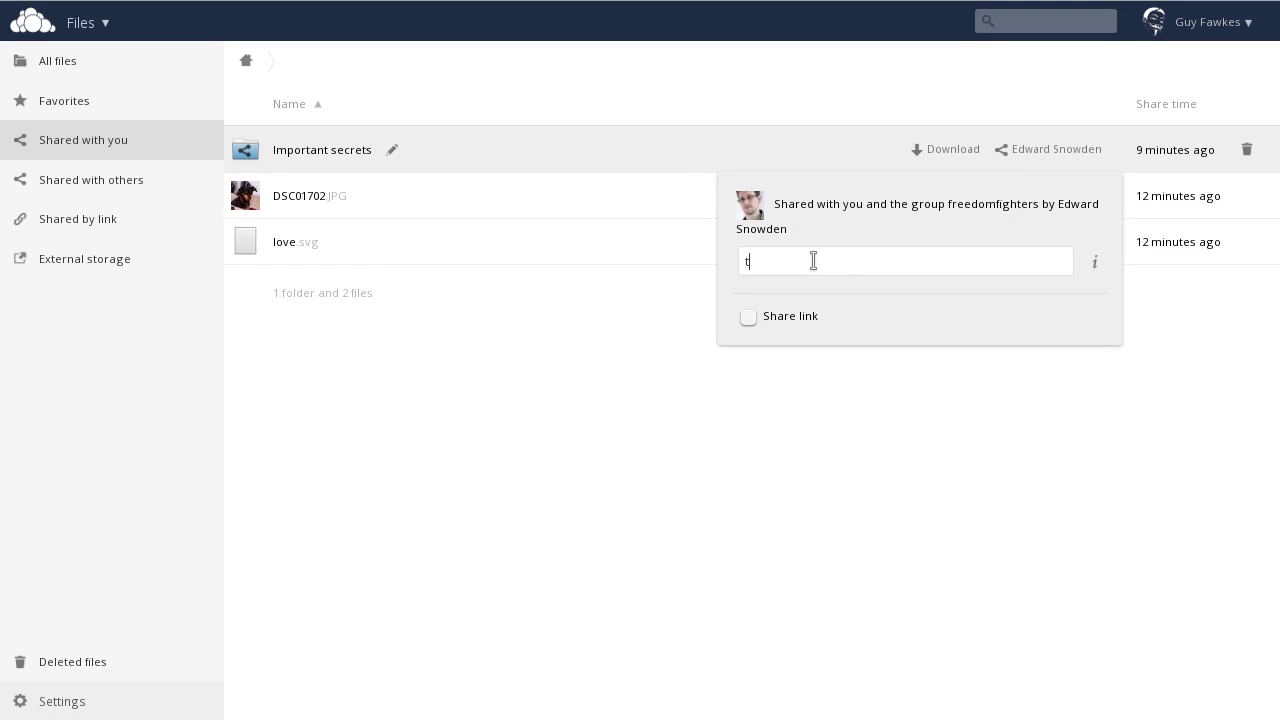
{"action": "type", "text": "he "}
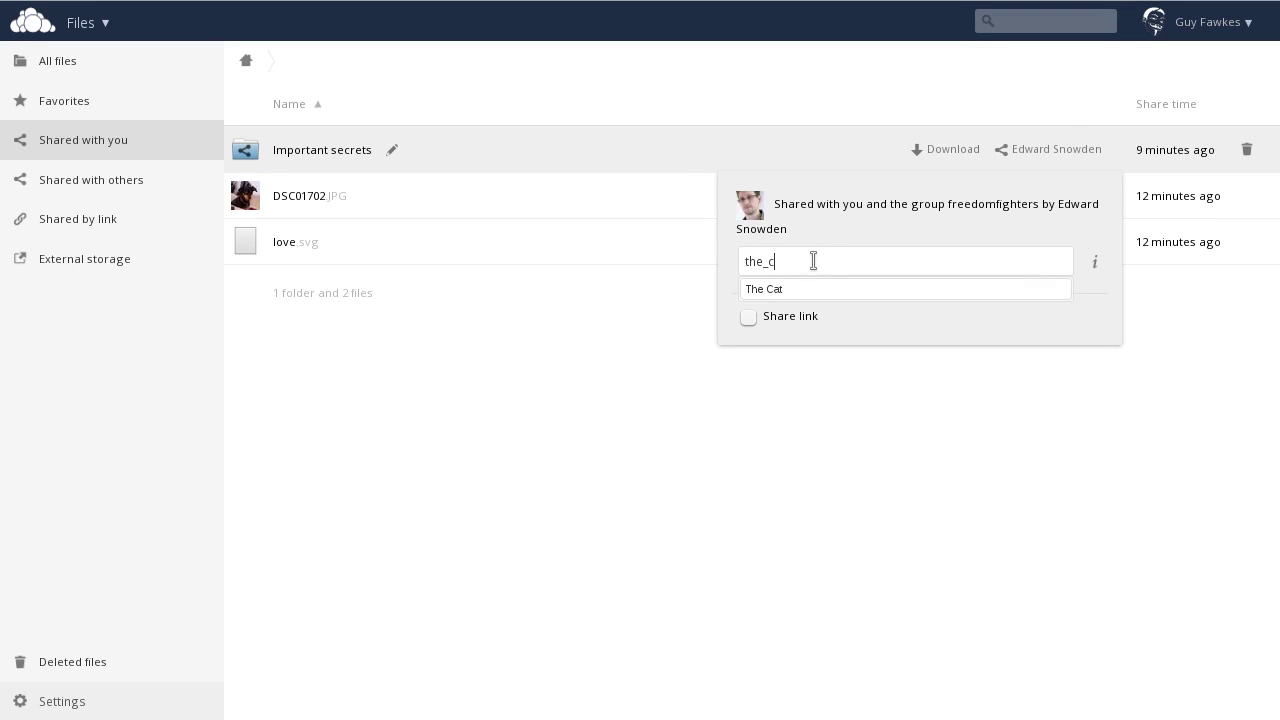
{"action": "type", "text": "c"}
{"action": "left_click", "coordinate": [785, 293]}
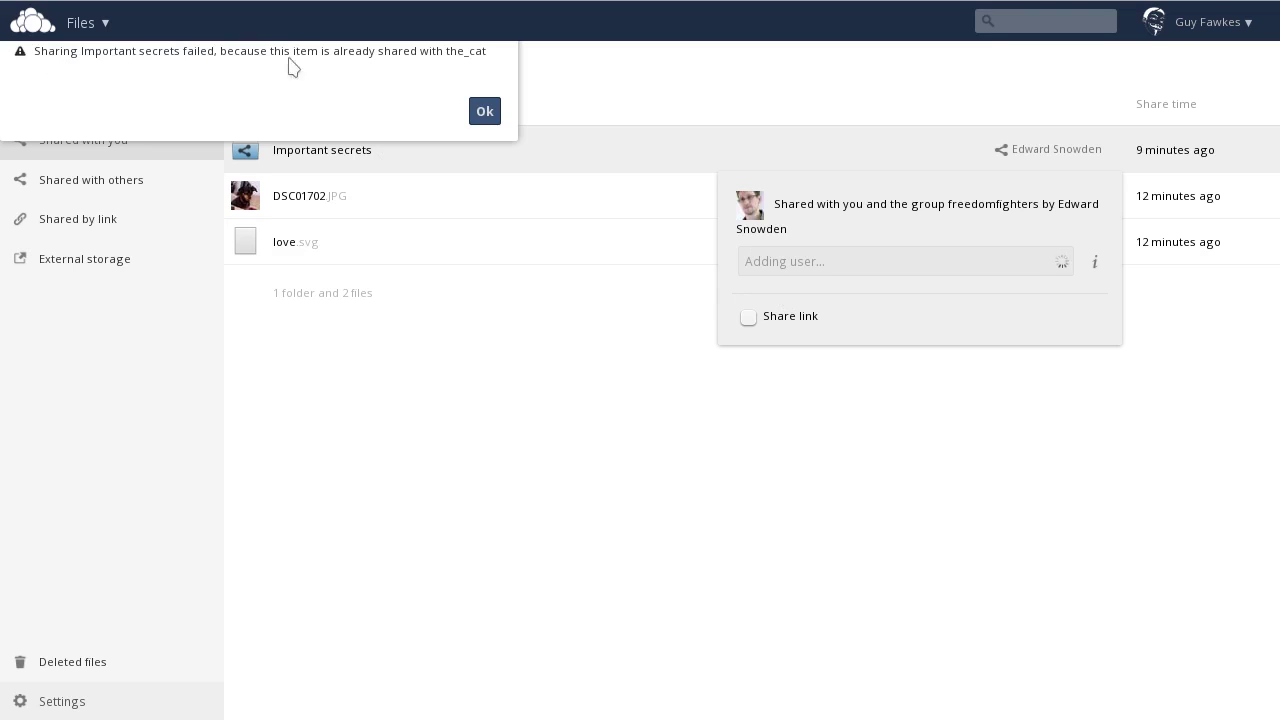
{"action": "left_click", "coordinate": [485, 111]}
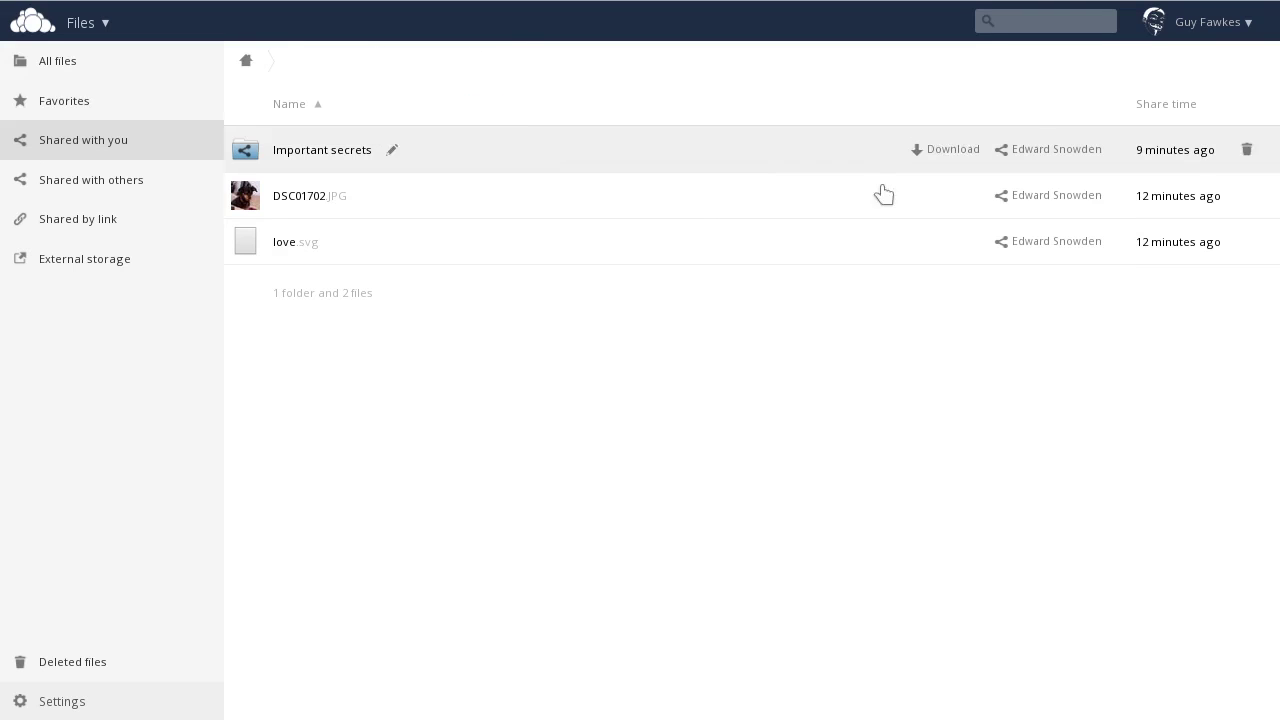
Step: Share DSC01702.JPG with The Cat
{"action": "left_click", "coordinate": [1030, 158]}
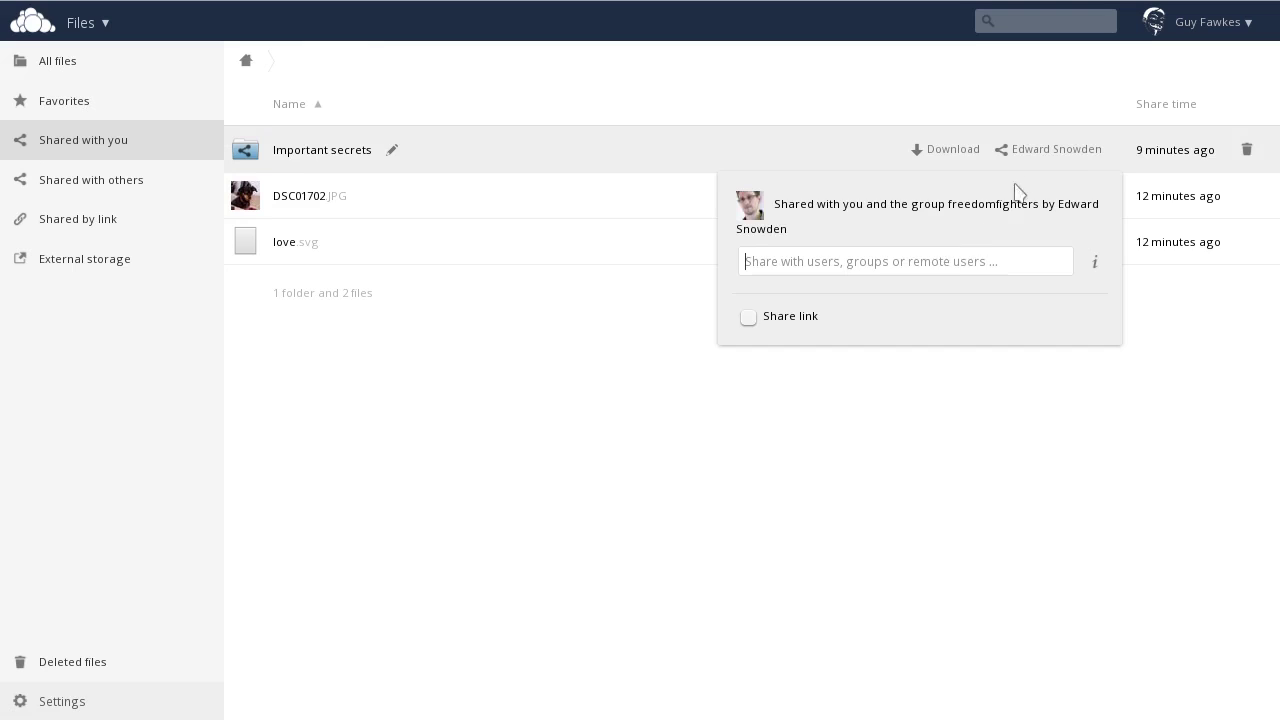
{"action": "left_click", "coordinate": [1026, 156]}
{"action": "left_click", "coordinate": [1033, 249]}
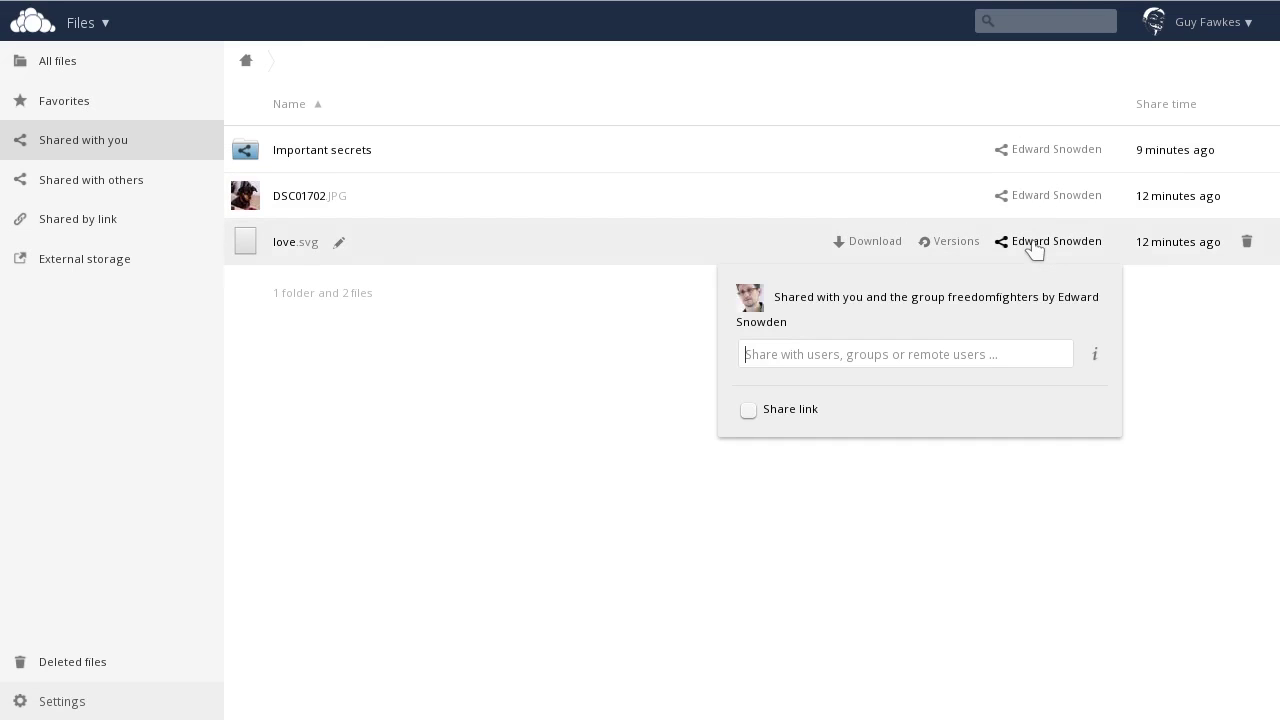
{"action": "left_click", "coordinate": [1048, 197]}
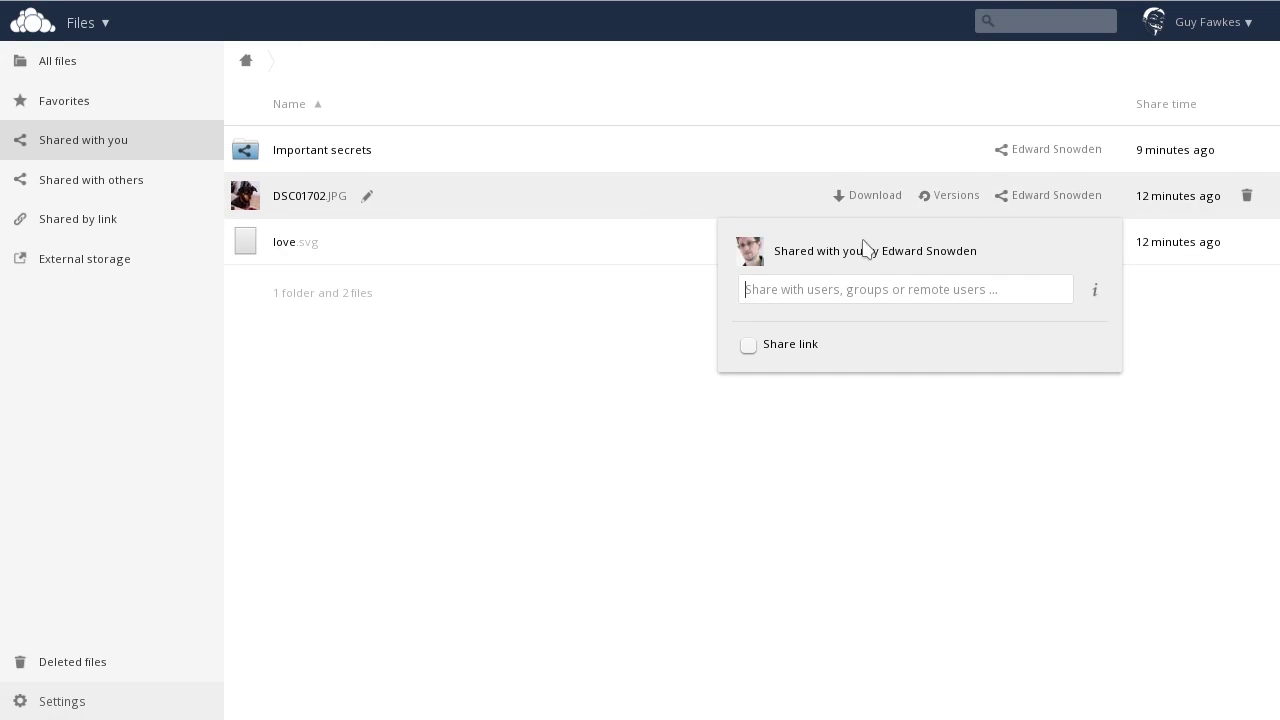
{"action": "type", "text": "the cat"}
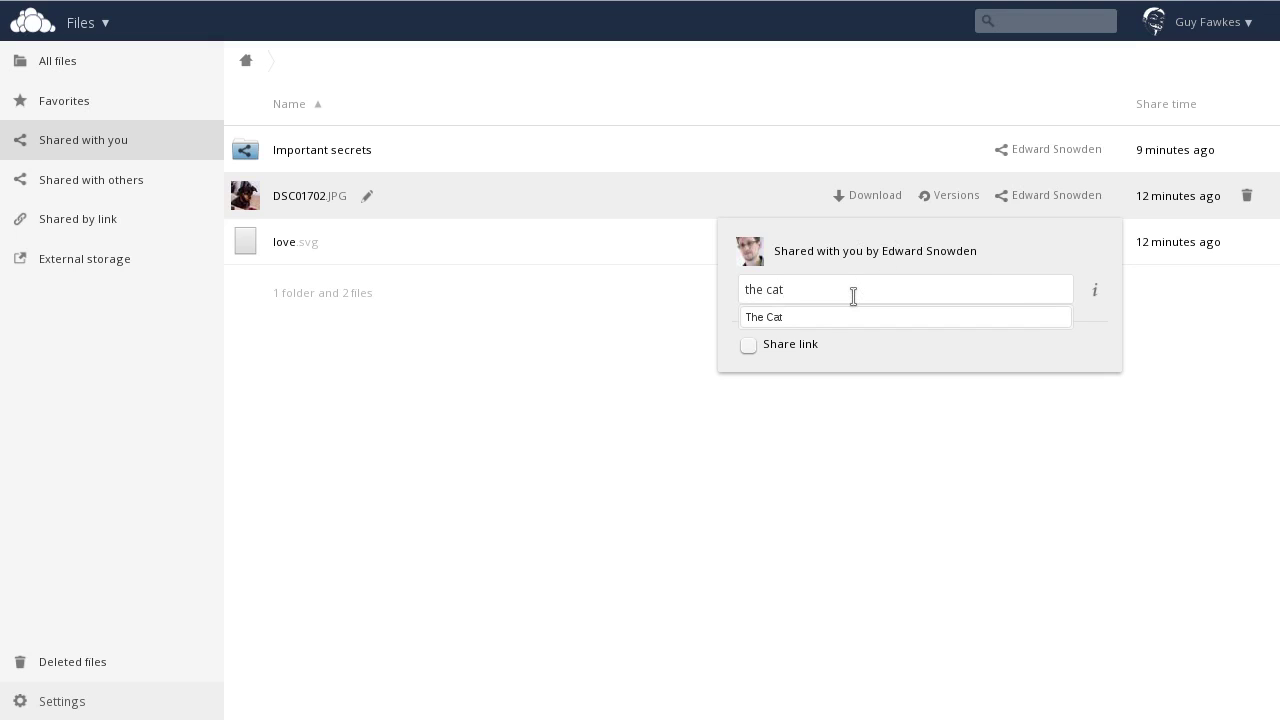
{"action": "left_click", "coordinate": [778, 318]}
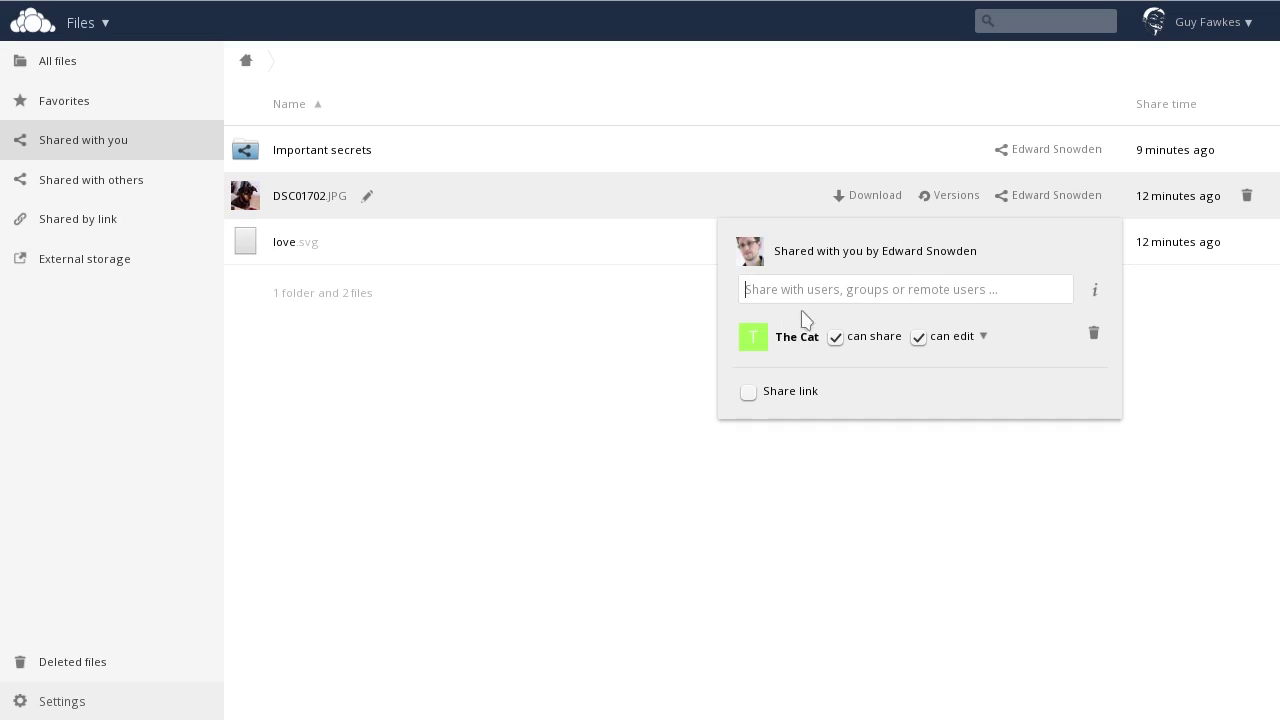
Step: Add a public share link for DSC01702.JPG with no expiration date
{"action": "mouse_move", "coordinate": [1095, 290]}
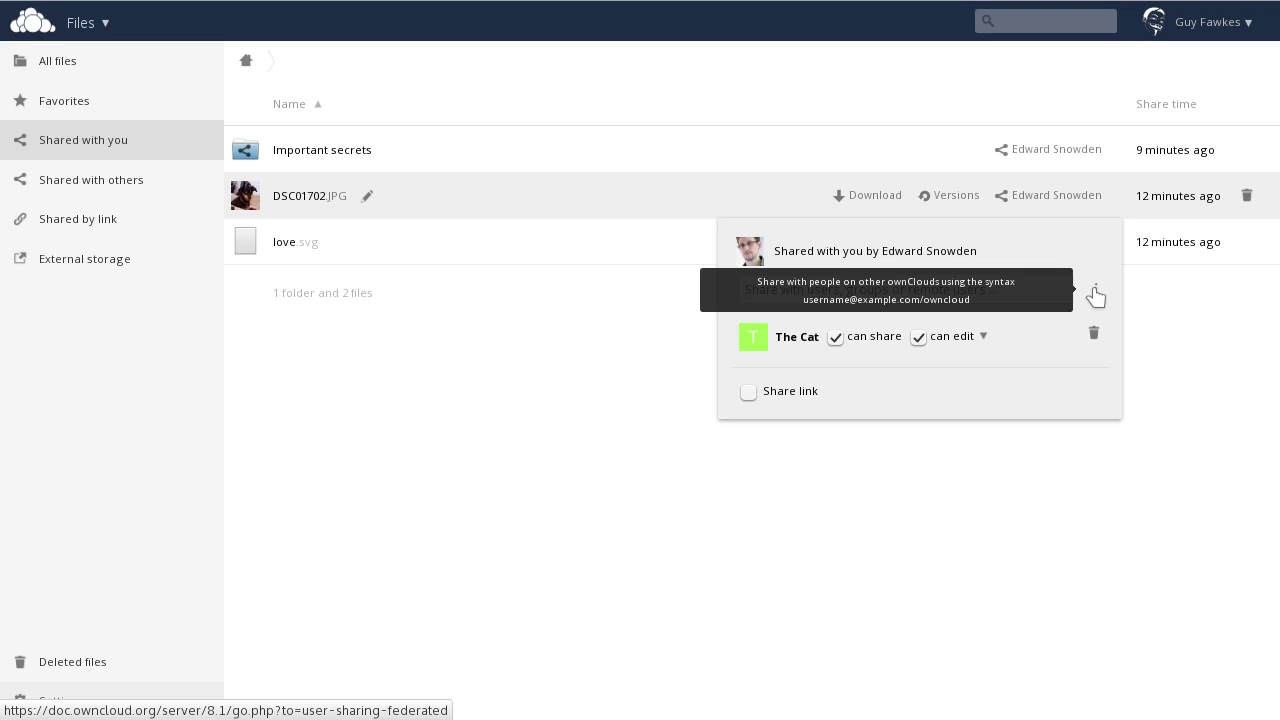
{"action": "left_click", "coordinate": [748, 394]}
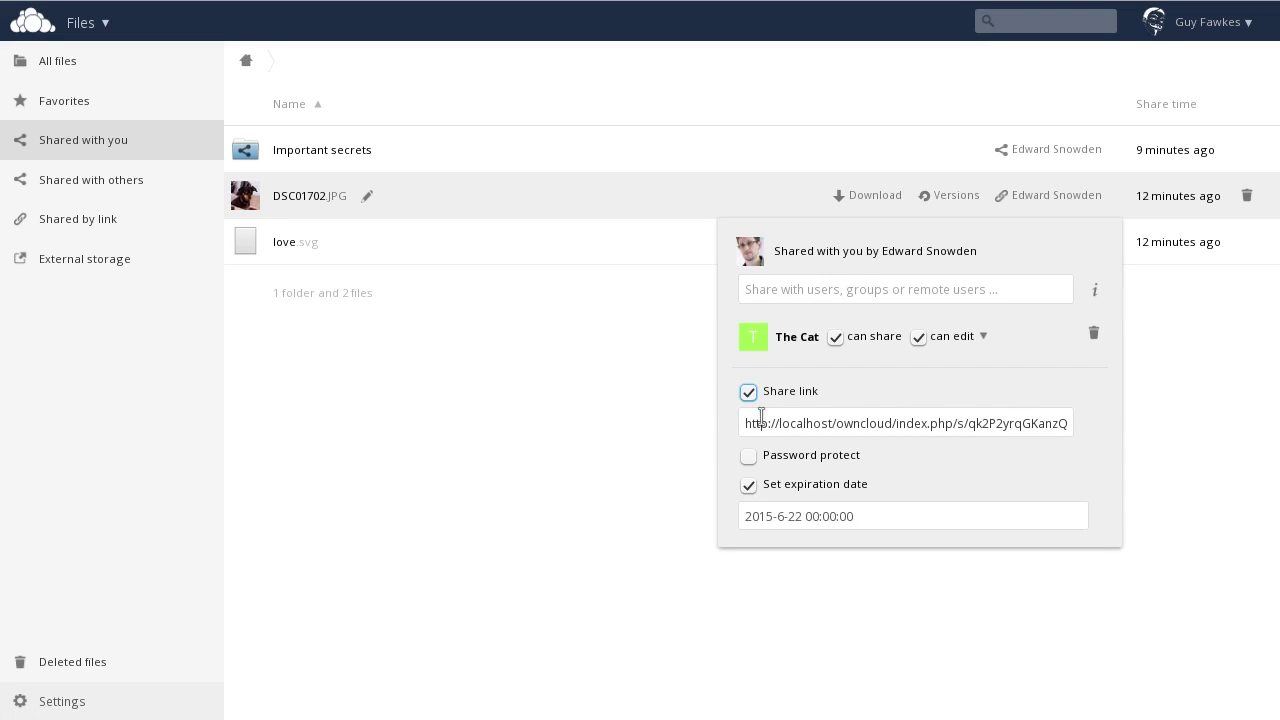
{"action": "left_click", "coordinate": [748, 486]}
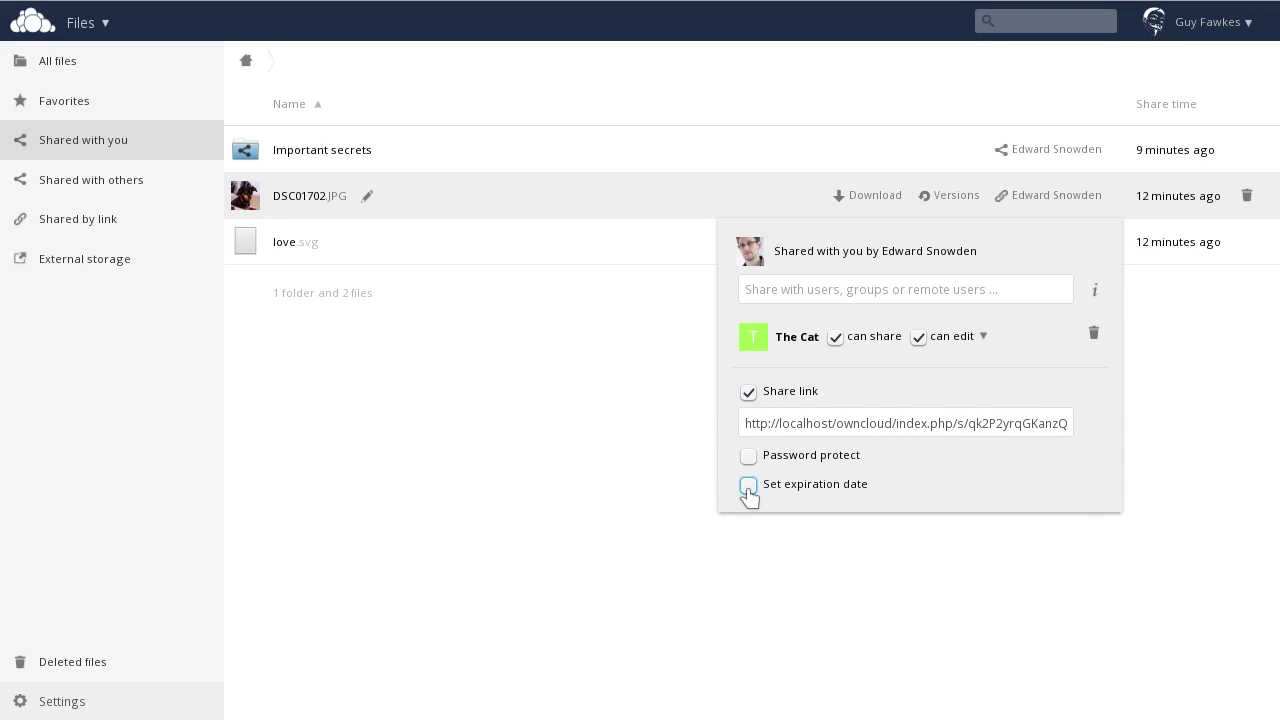
Step: Leave the link unprotected by password, then review the Shared with others and Shared by link lists
{"action": "left_click", "coordinate": [749, 456]}
{"action": "left_click", "coordinate": [749, 456]}
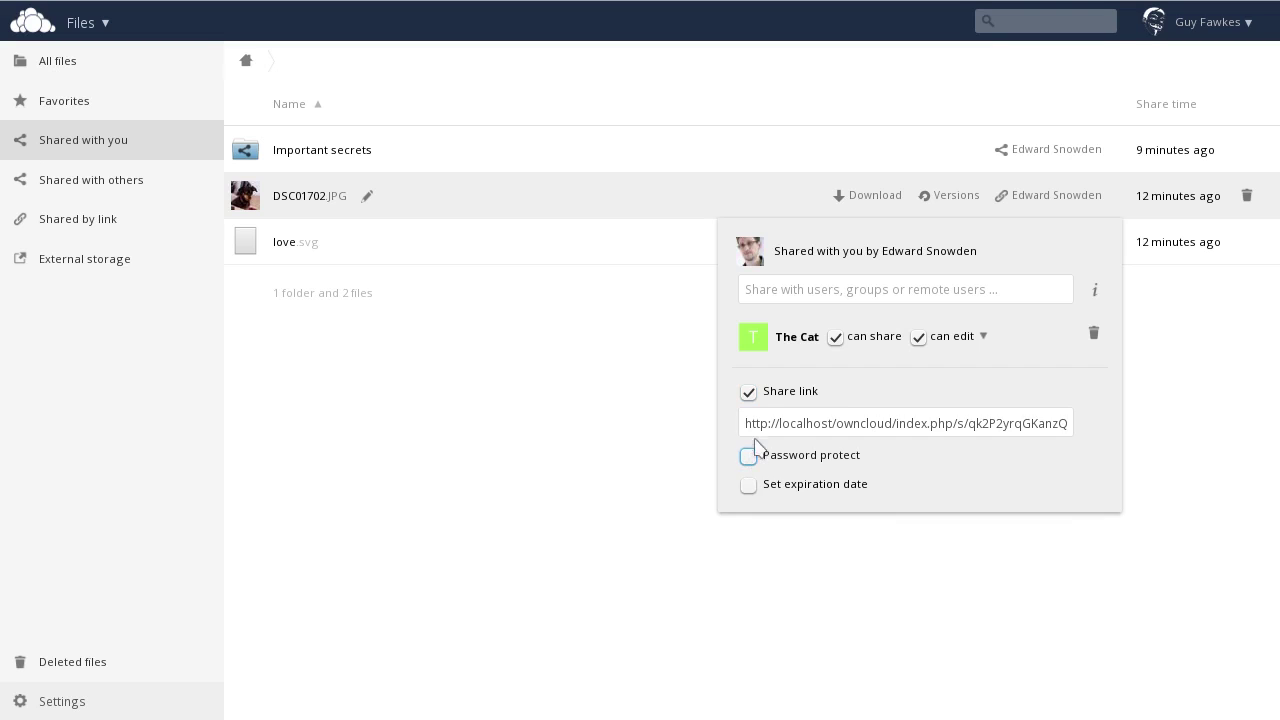
{"action": "left_click", "coordinate": [670, 447]}
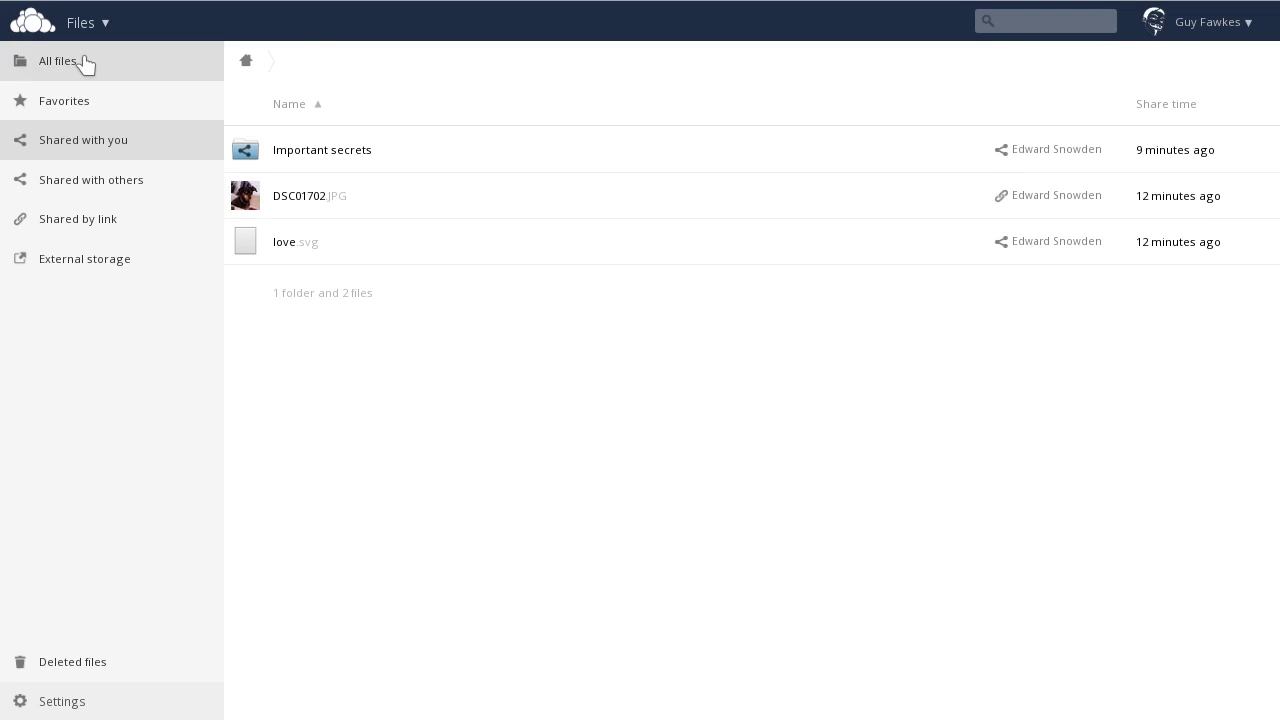
{"action": "left_click", "coordinate": [63, 180]}
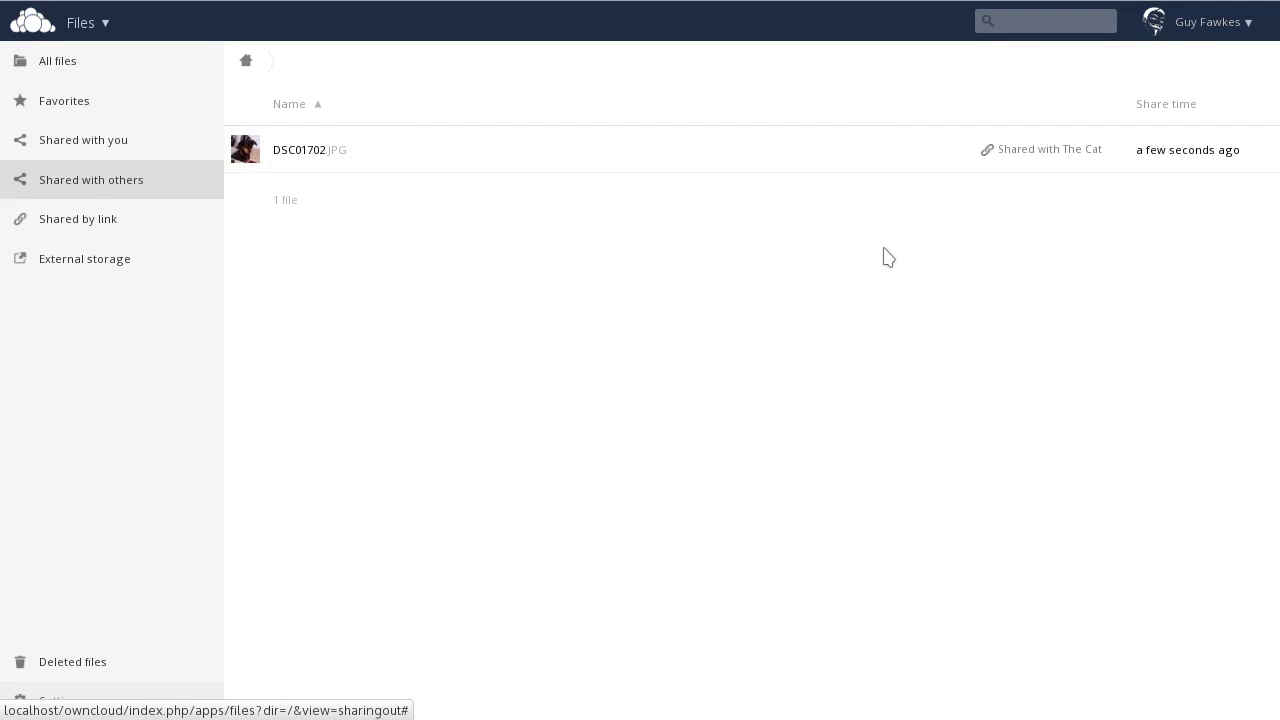
{"action": "left_click", "coordinate": [148, 225]}
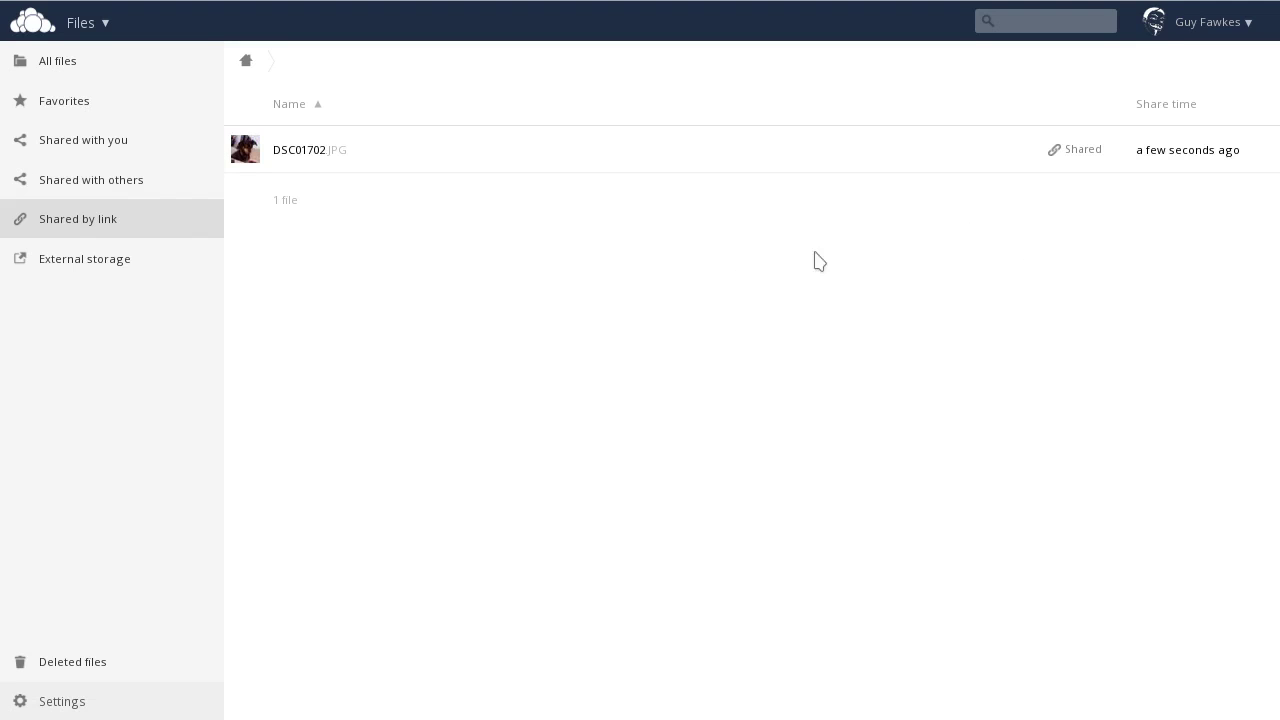
Step: Browse the user pictures folder under External storage, then return to the root folder
{"action": "left_click", "coordinate": [138, 262]}
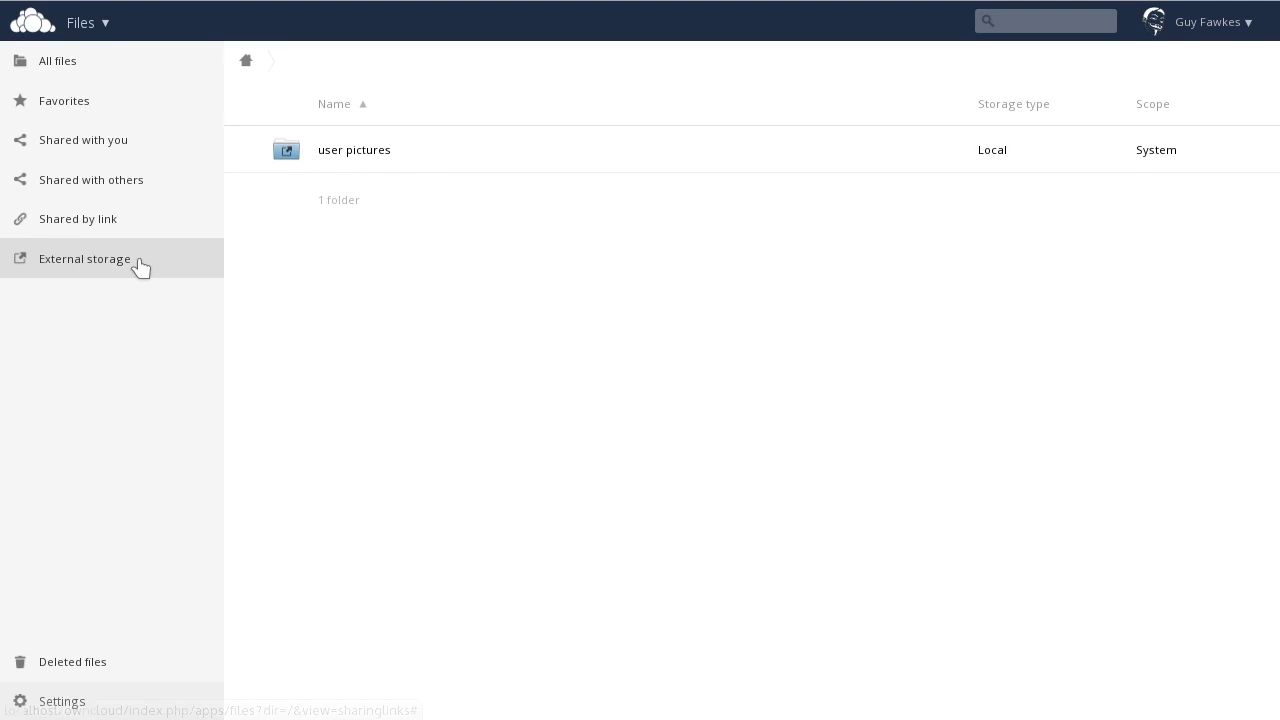
{"action": "left_click", "coordinate": [423, 161]}
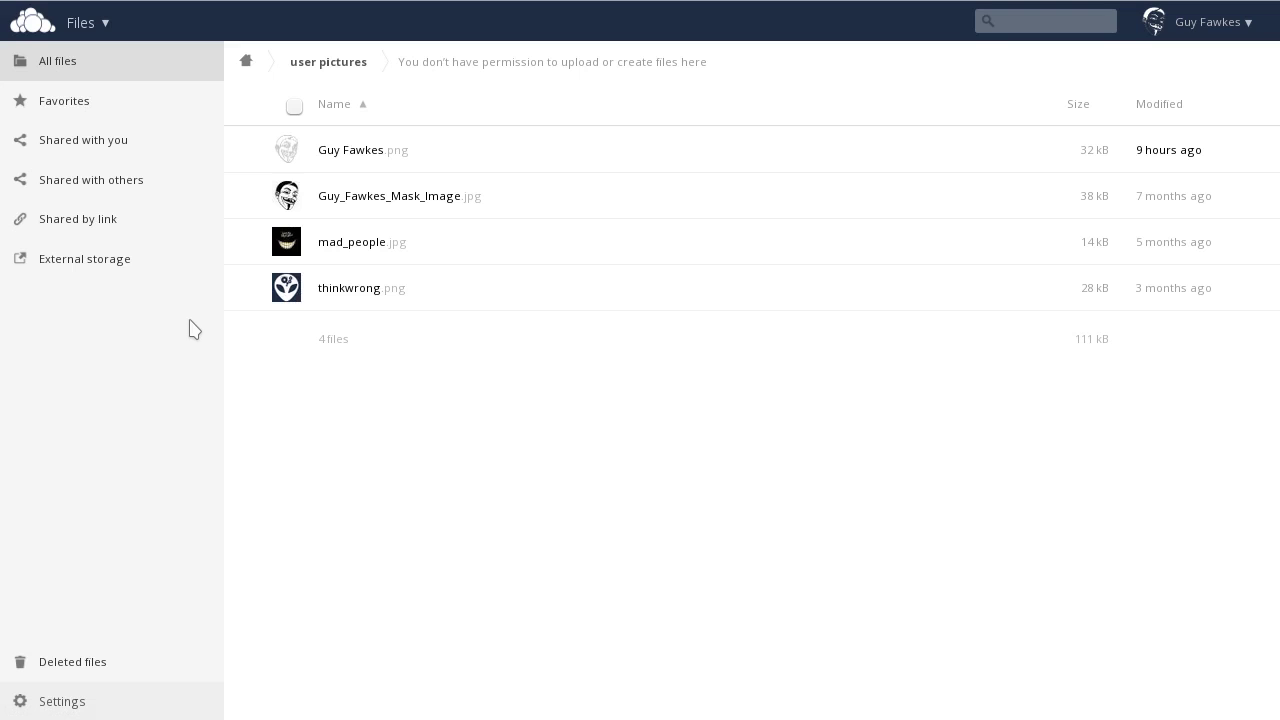
{"action": "left_click", "coordinate": [247, 62]}
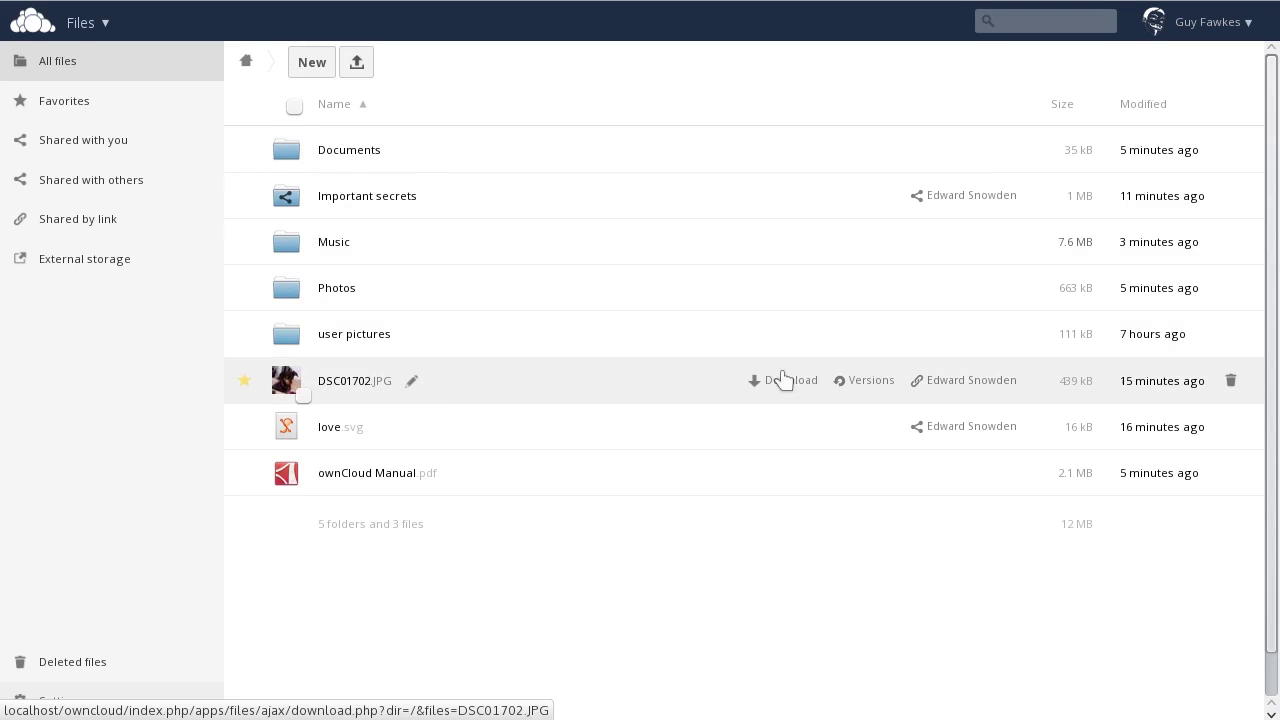
Step: Move DSC01702.JPG into Photos, love.svg and Important secrets into Documents, and star Important secrets
{"action": "left_click_drag", "start_coordinate": [729, 371], "coordinate": [380, 300]}
{"action": "left_click_drag", "start_coordinate": [946, 391], "coordinate": [428, 153]}
{"action": "left_click_drag", "start_coordinate": [500, 203], "coordinate": [548, 157]}
{"action": "left_click", "coordinate": [556, 158]}
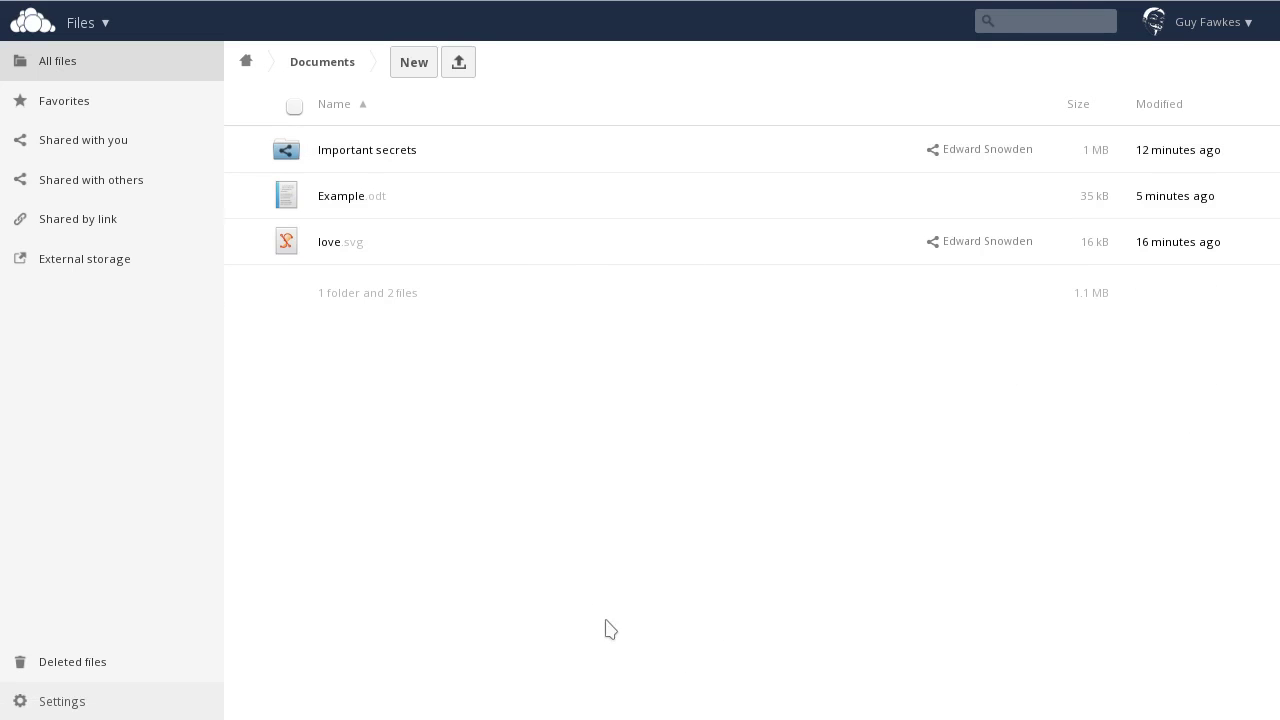
{"action": "left_click", "coordinate": [244, 150]}
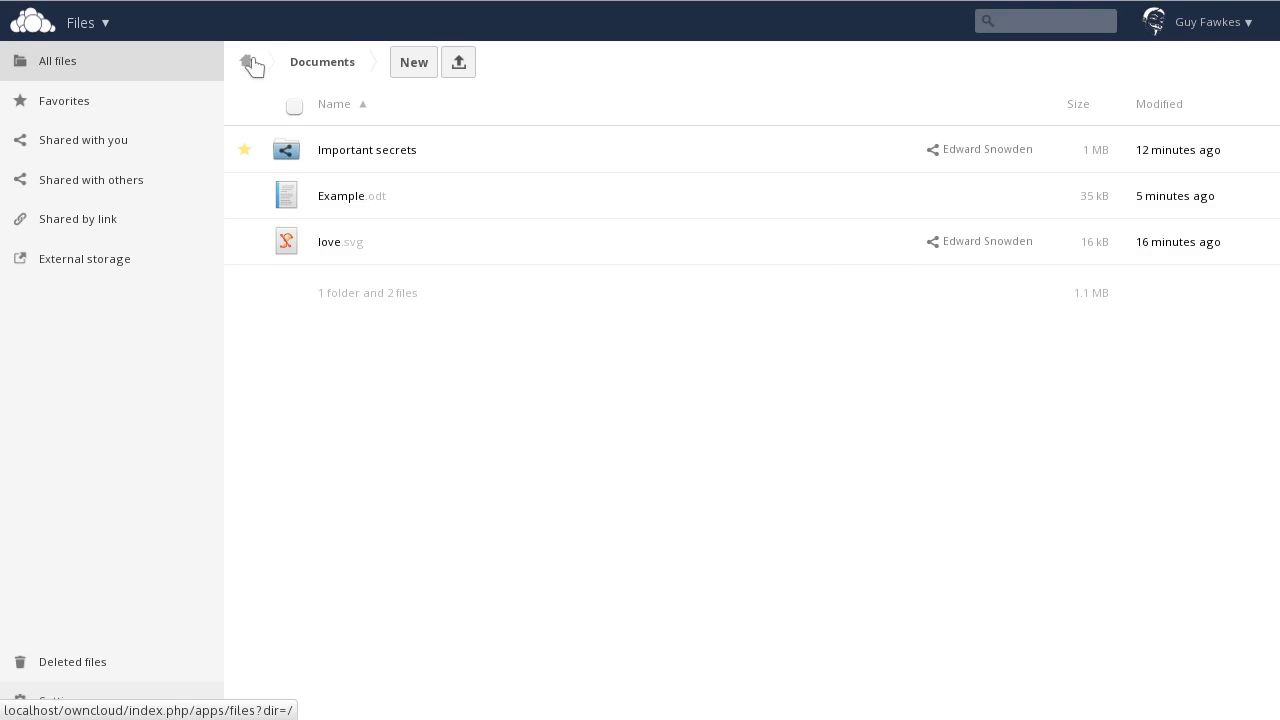
{"action": "left_click", "coordinate": [250, 63]}
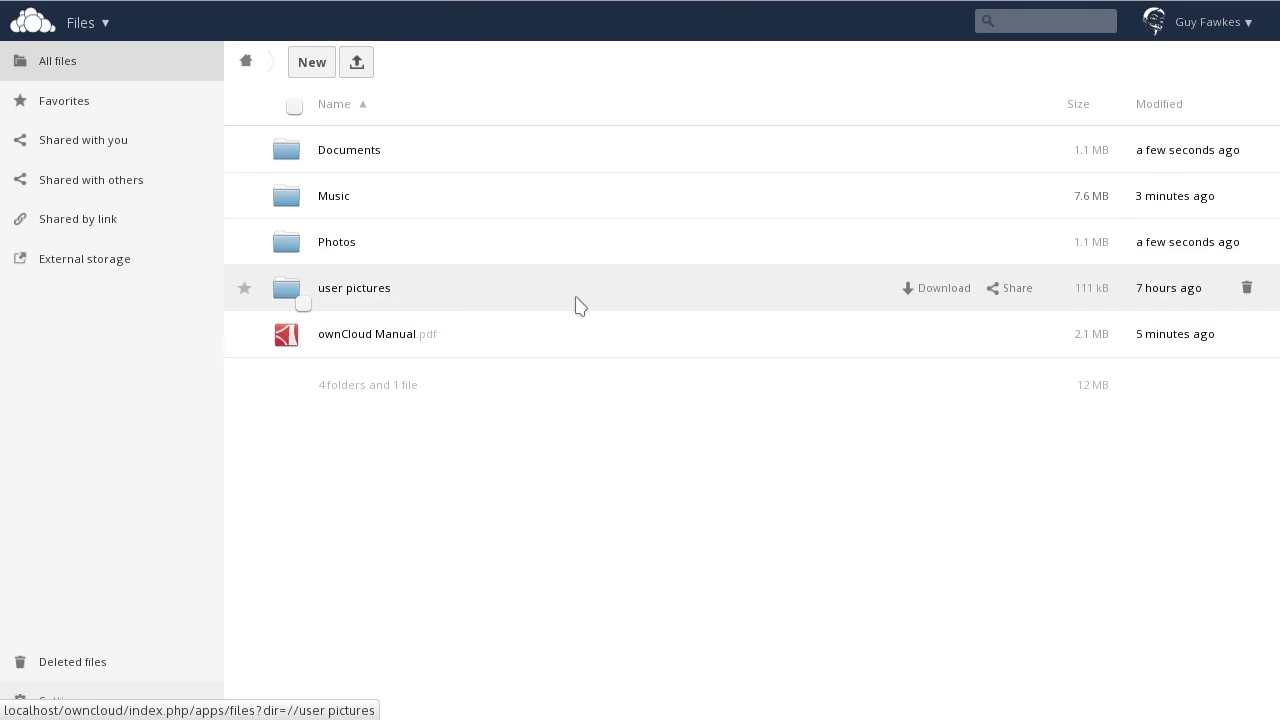
Step: Attempt to move user pictures into Photos, then check the folder and return to the root
{"action": "left_click_drag", "start_coordinate": [450, 294], "coordinate": [508, 253]}
{"action": "left_click_drag", "start_coordinate": [420, 304], "coordinate": [362, 248]}
{"action": "left_click", "coordinate": [586, 297]}
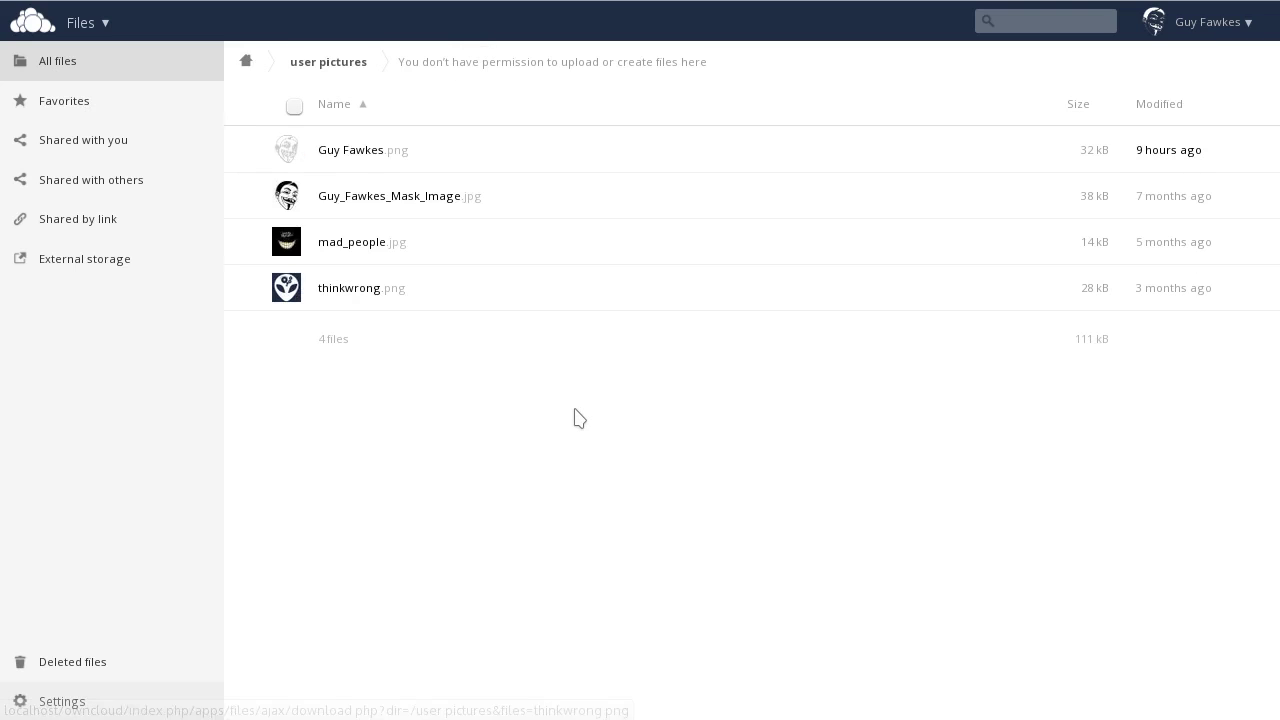
{"action": "left_click", "coordinate": [249, 62]}
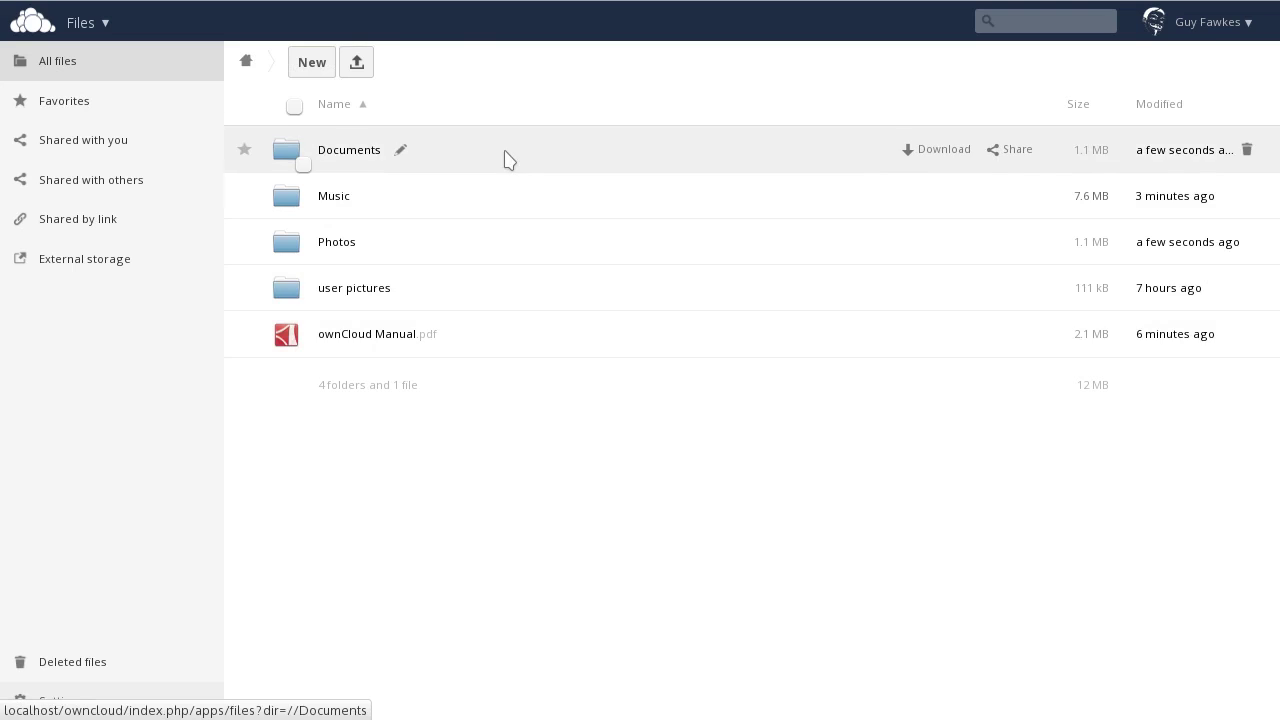
Step: Create a new text file named 'testing document.txt' in the Documents folder
{"action": "left_click", "coordinate": [507, 160]}
{"action": "left_click", "coordinate": [416, 60]}
{"action": "left_click", "coordinate": [463, 110]}
{"action": "type", "text": "test"}
{"action": "type", "text": "ing document"}
{"action": "key", "text": "Return"}
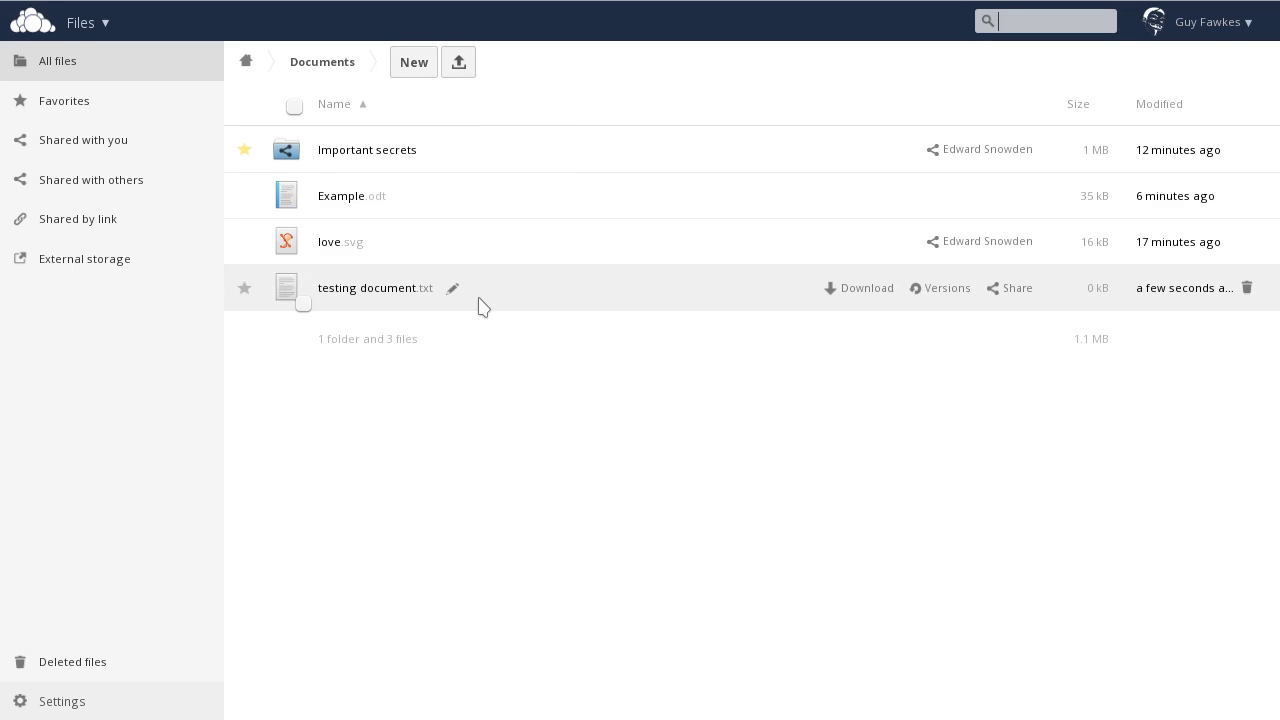
Step: Rename it to 'crazy document.txt' and save 'this is a crazy and testing document!' inside
{"action": "left_click", "coordinate": [452, 288]}
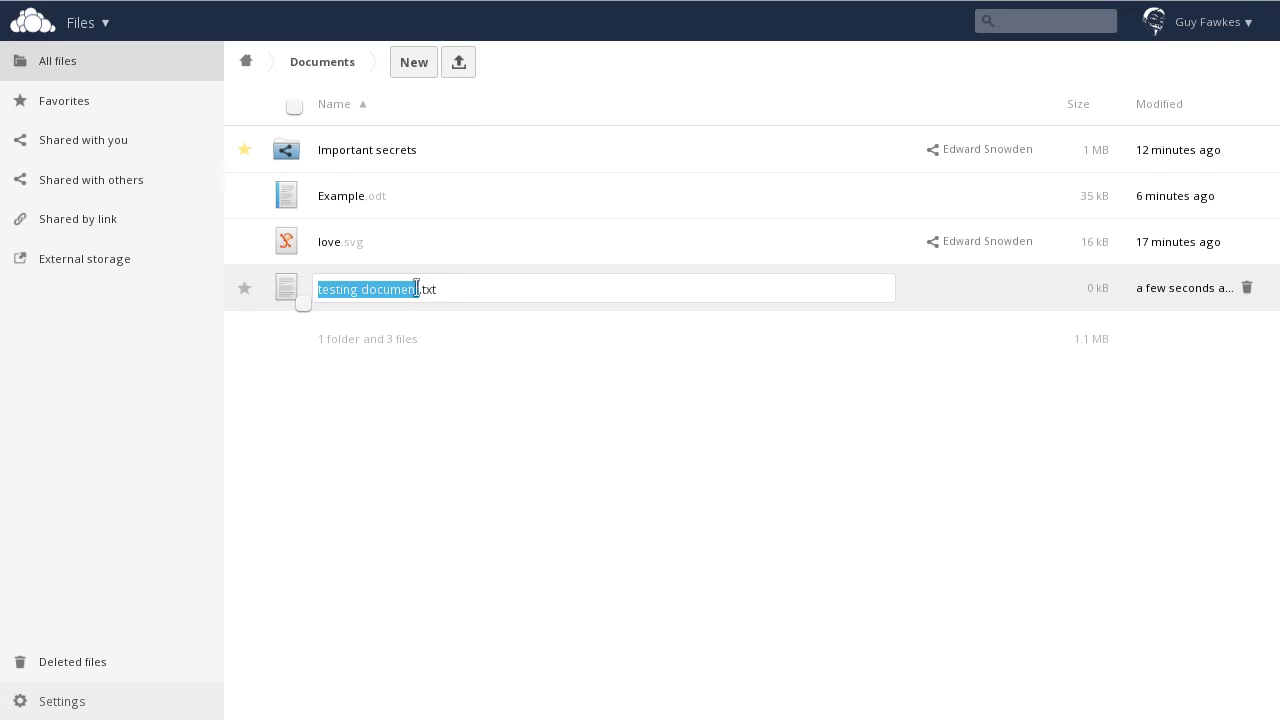
{"action": "type", "text": "crazy document"}
{"action": "key", "text": "Return"}
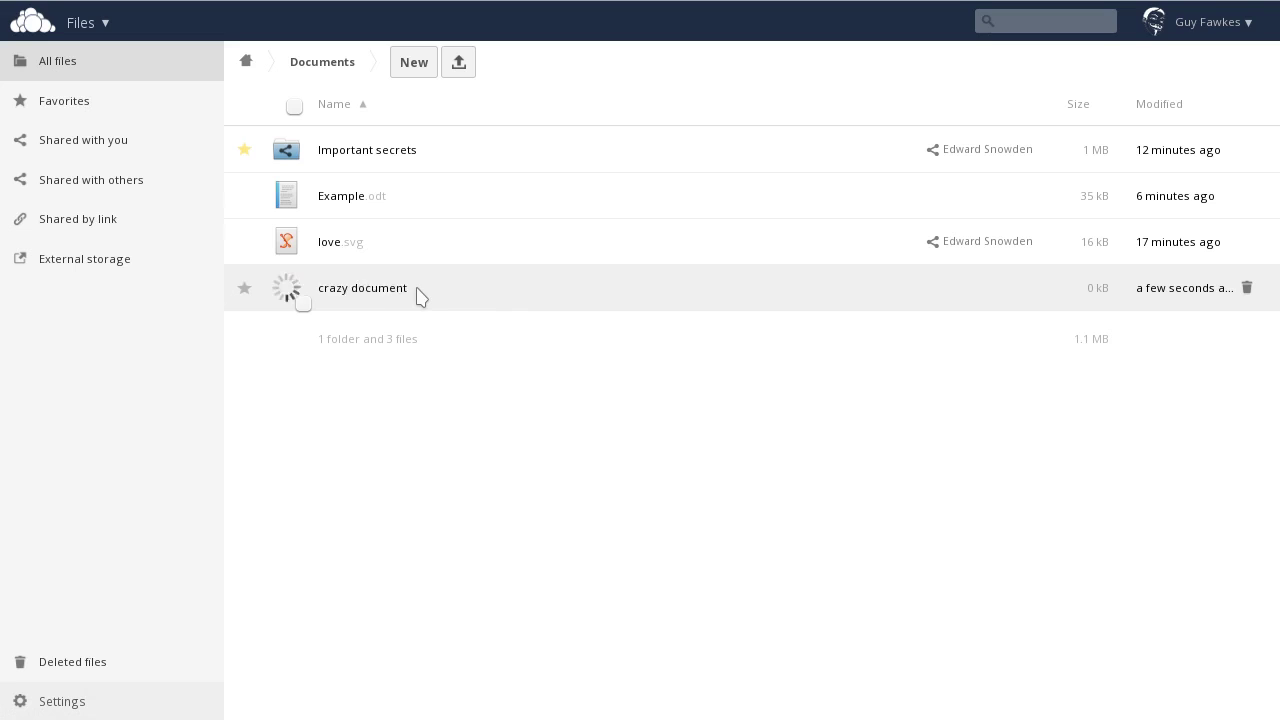
{"action": "left_click", "coordinate": [546, 192]}
{"action": "type", "text": "this is a crazy and testing document!"}
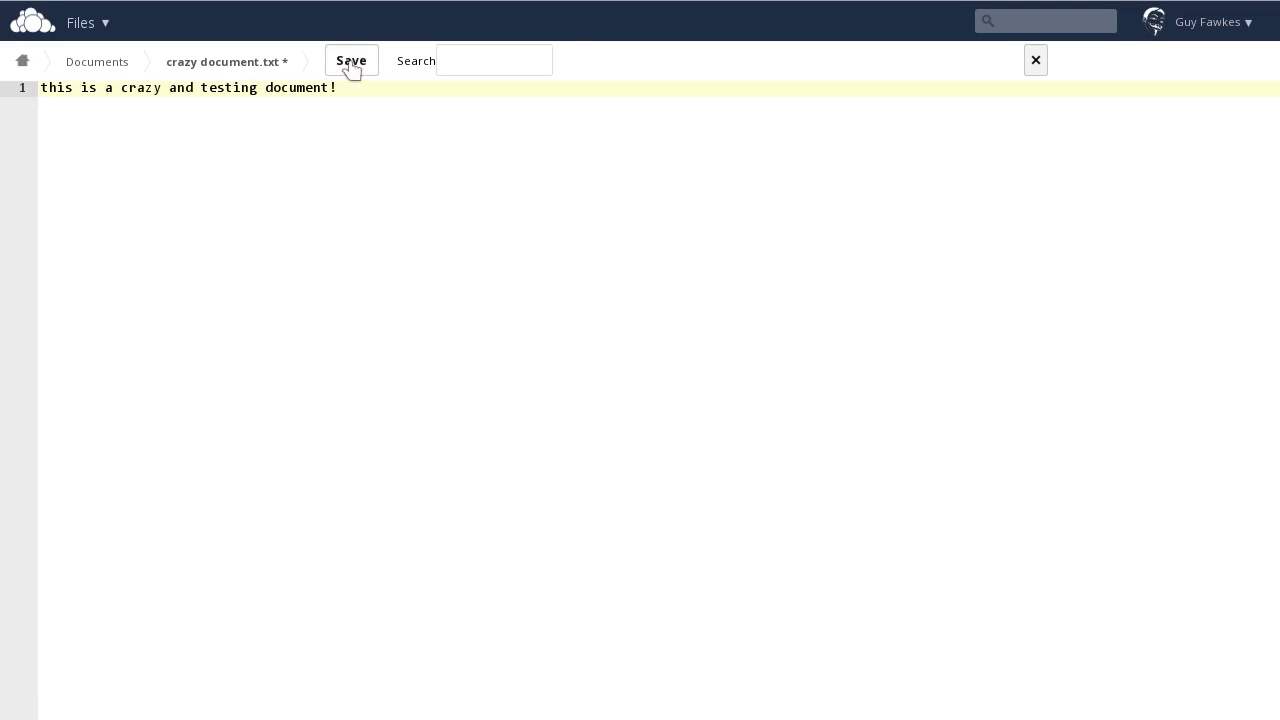
{"action": "left_click", "coordinate": [351, 63]}
{"action": "left_click", "coordinate": [1035, 60]}
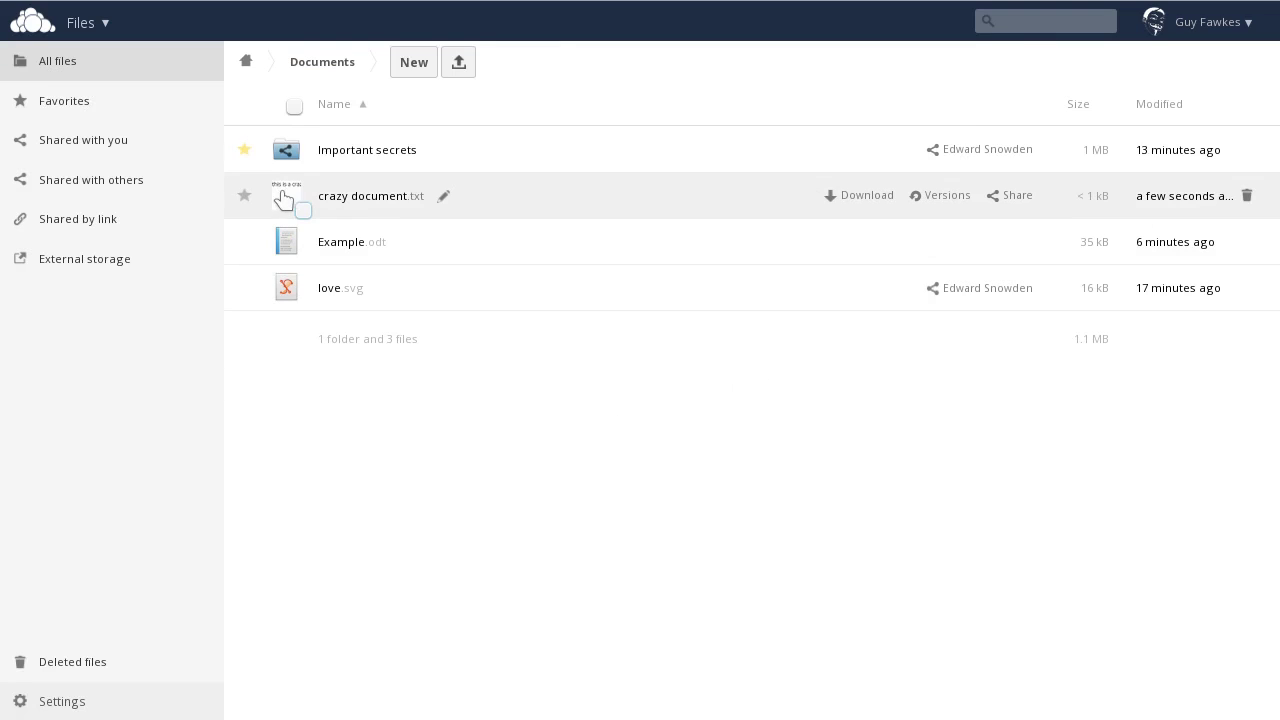
Step: Replace crazy document.txt's text, adding the line 'Oh, I lost what I wrote before!', and save
{"action": "left_click", "coordinate": [374, 197]}
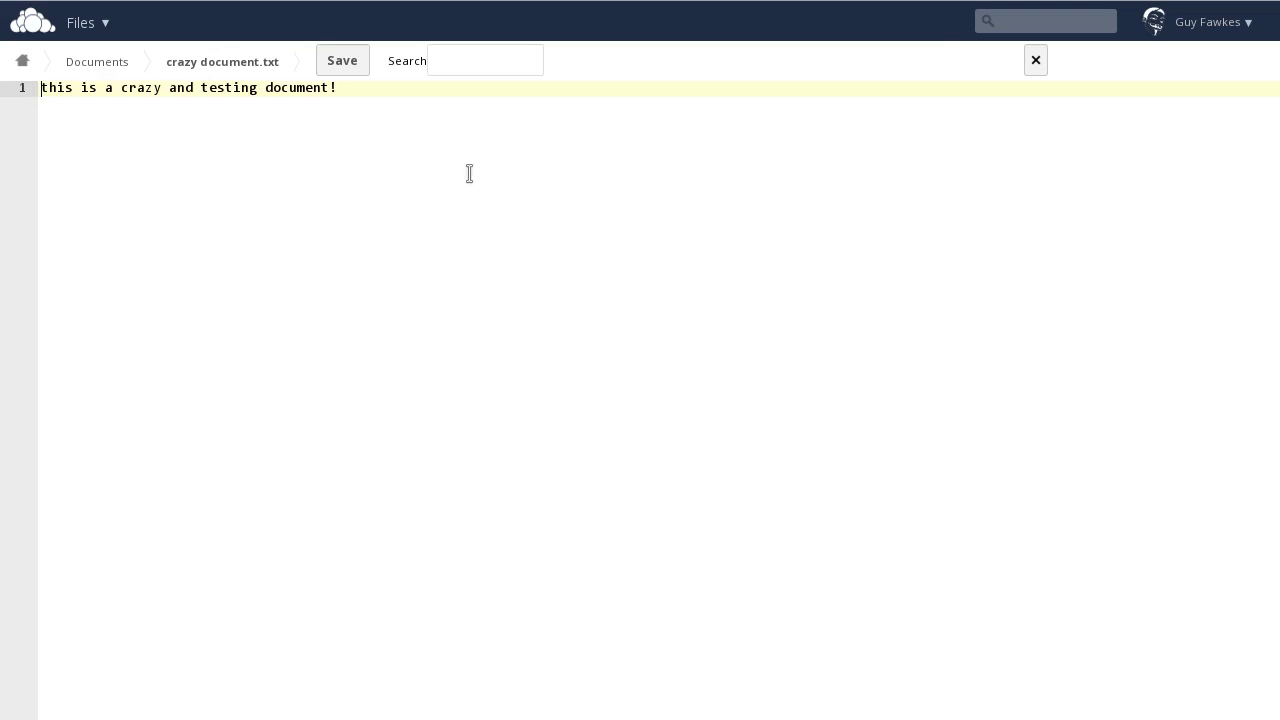
{"action": "key", "text": "ctrl+a"}
{"action": "type", "text": "an"}
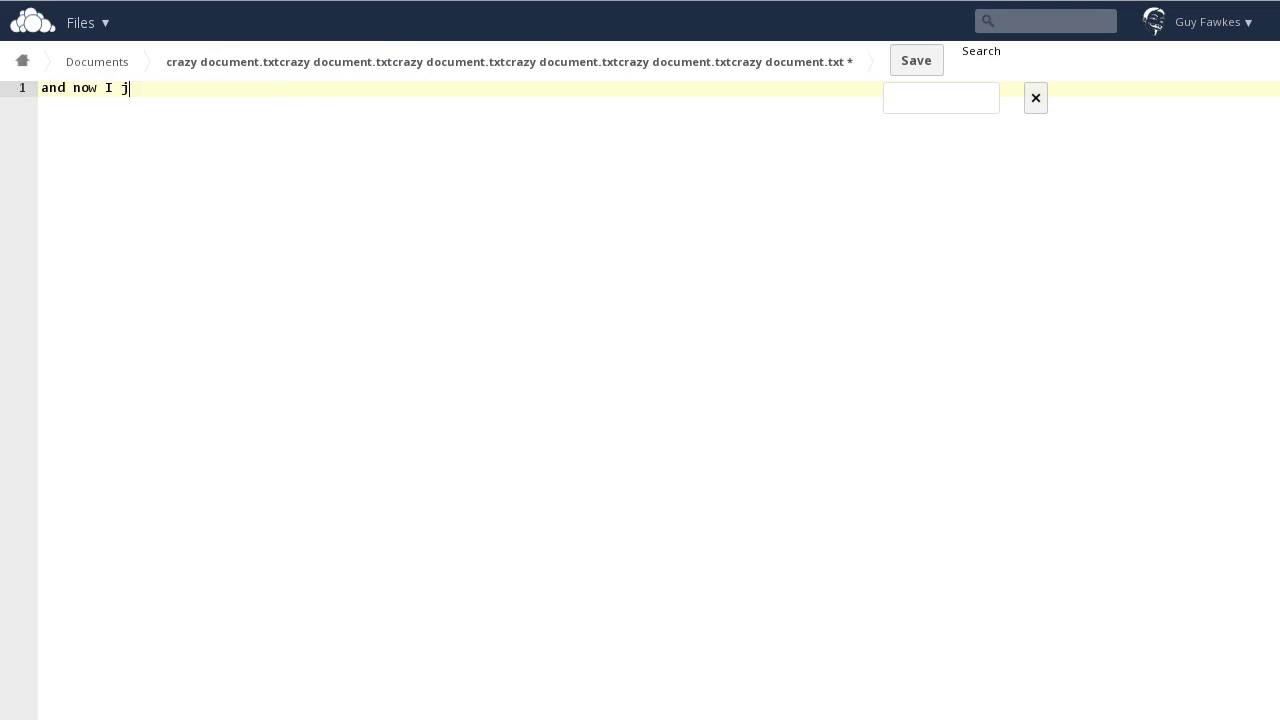
{"action": "key", "text": "Return"}
{"action": "key", "text": "Return"}
{"action": "type", "text": "O"}
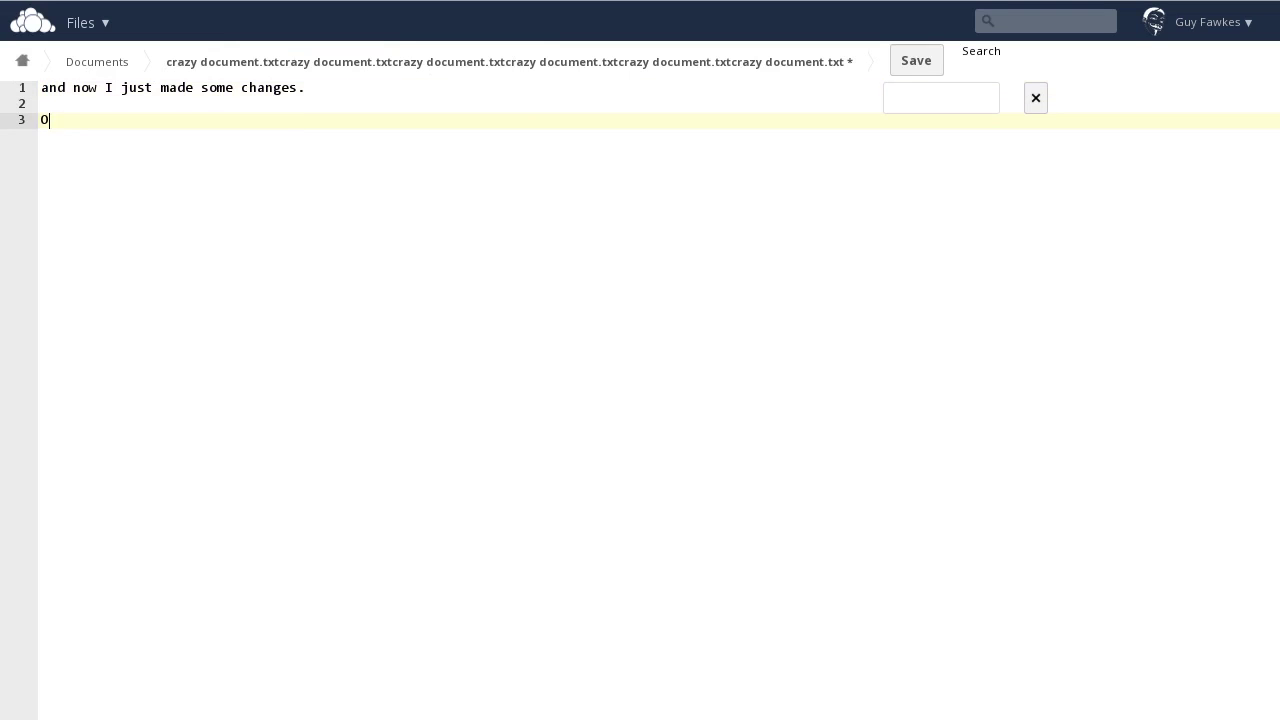
{"action": "type", "text": "h, I lost what I wrote before!"}
{"action": "left_click", "coordinate": [917, 62]}
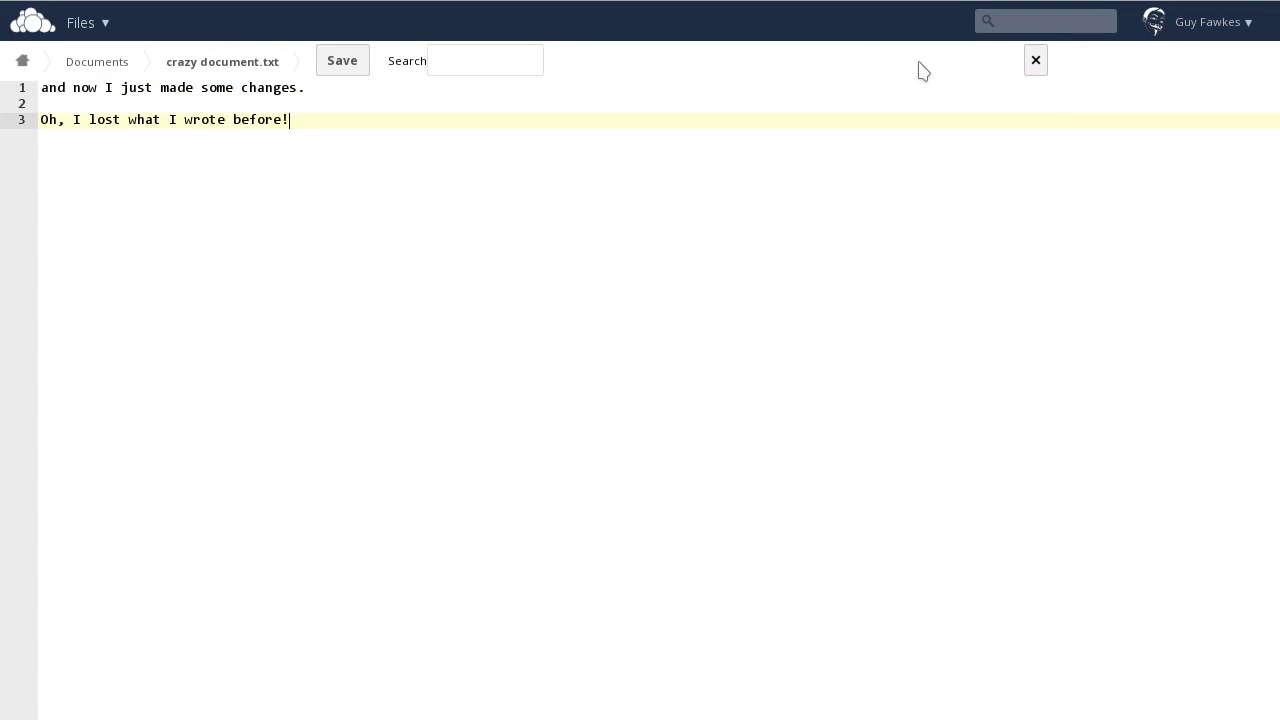
{"action": "left_click", "coordinate": [1036, 62]}
Step: Restore the earlier version of crazy document.txt from Versions and reopen it to check
{"action": "left_click", "coordinate": [938, 196]}
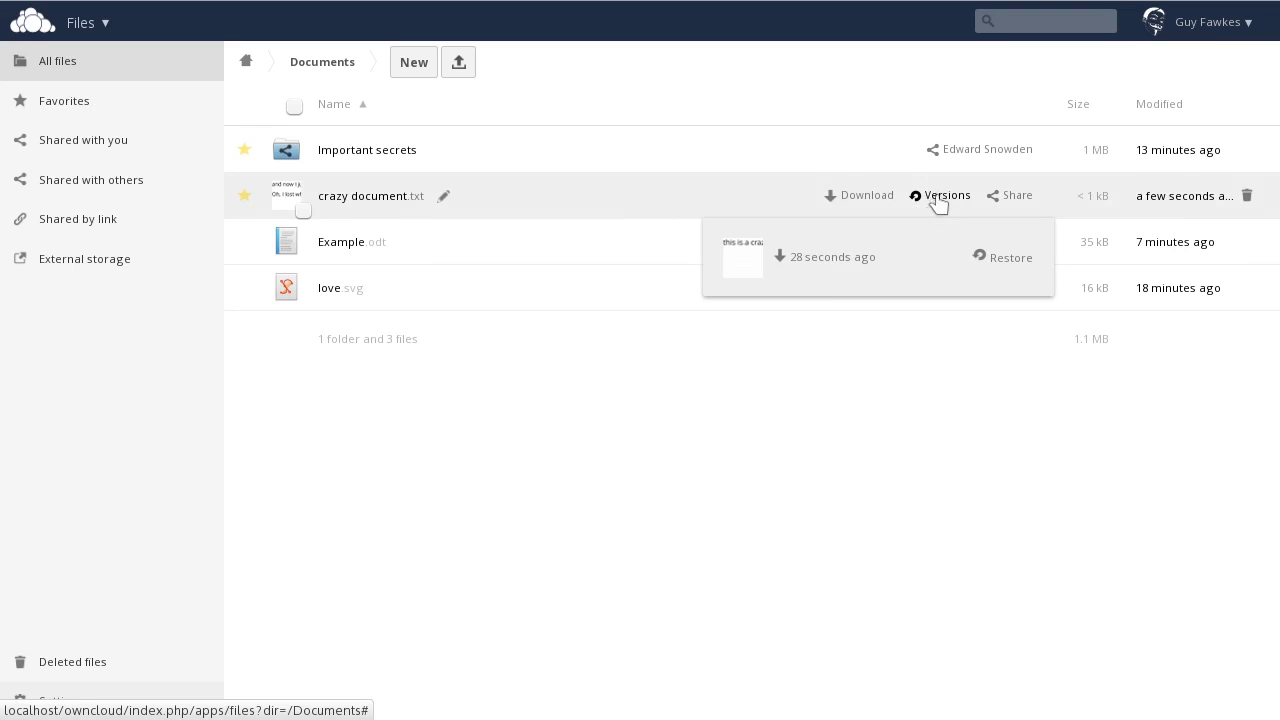
{"action": "left_click", "coordinate": [833, 258]}
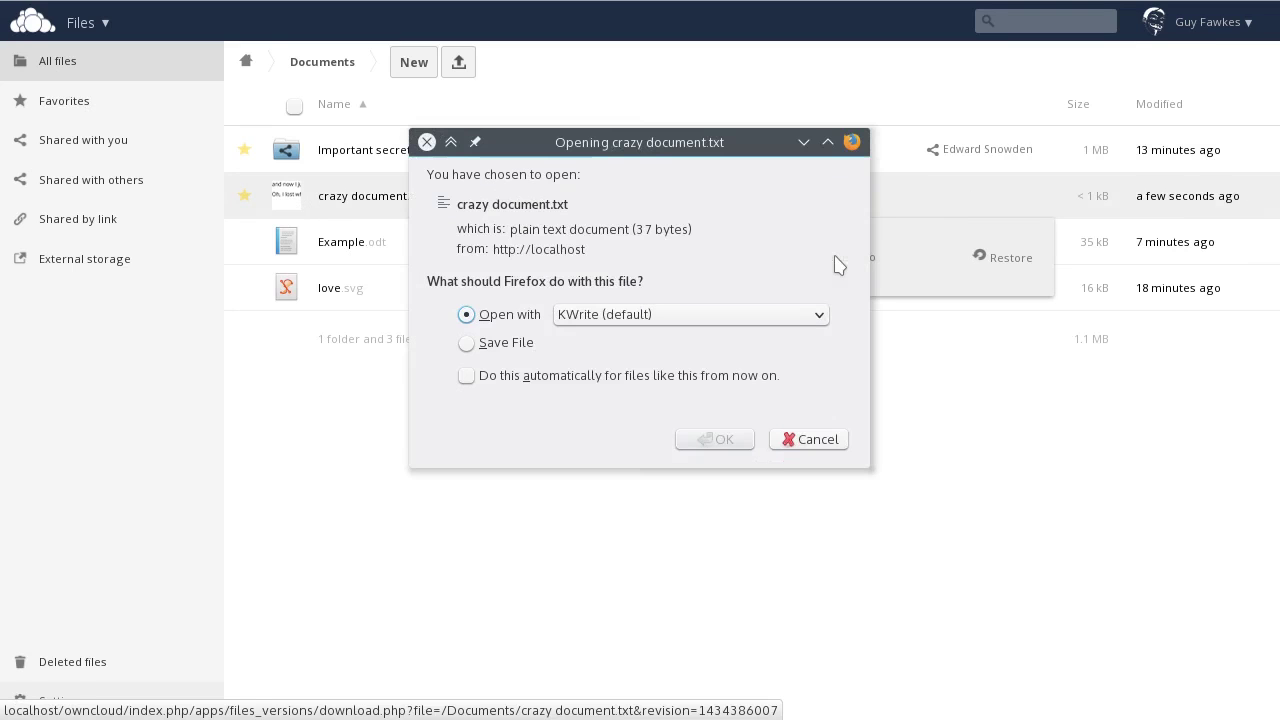
{"action": "left_click", "coordinate": [808, 439]}
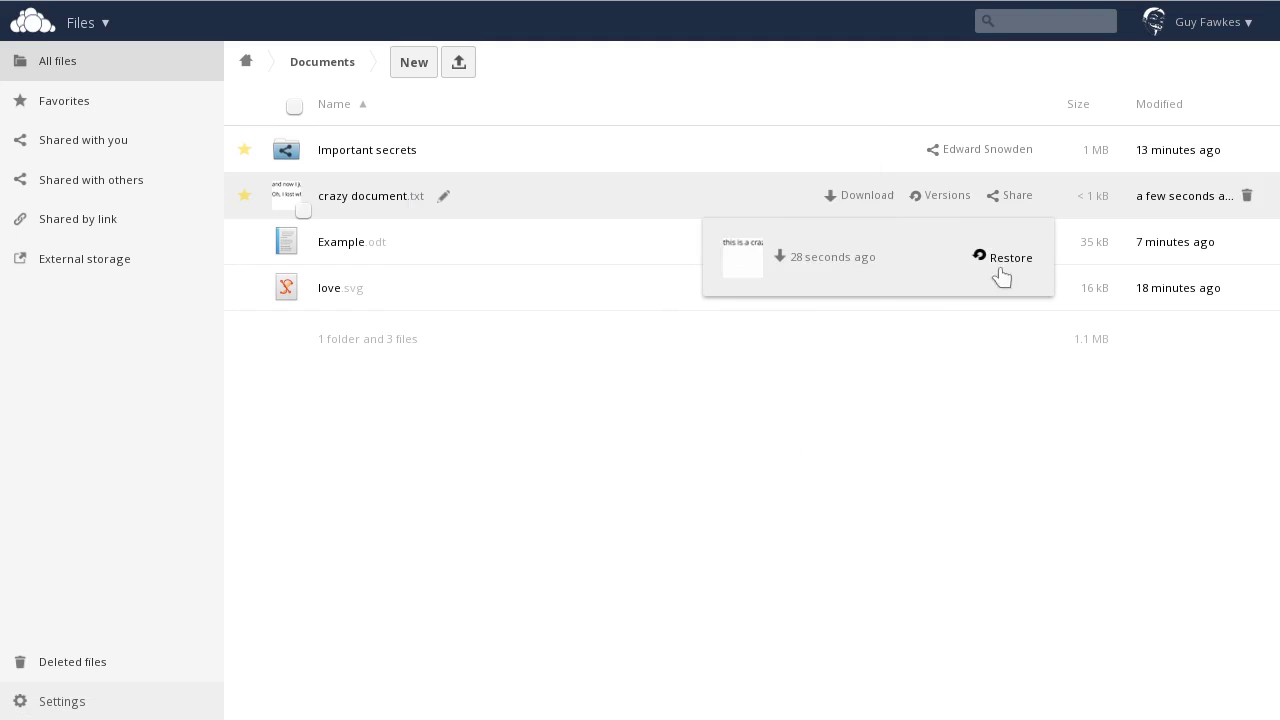
{"action": "left_click", "coordinate": [1010, 258]}
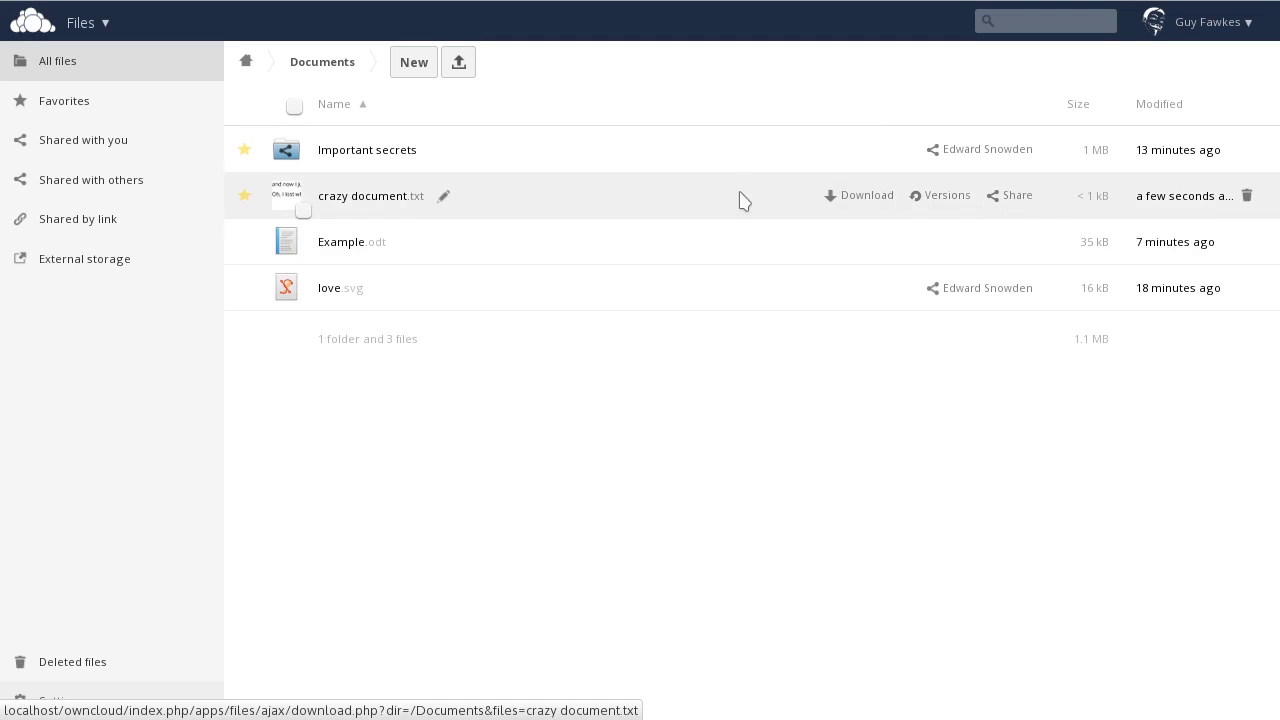
{"action": "left_click", "coordinate": [376, 198]}
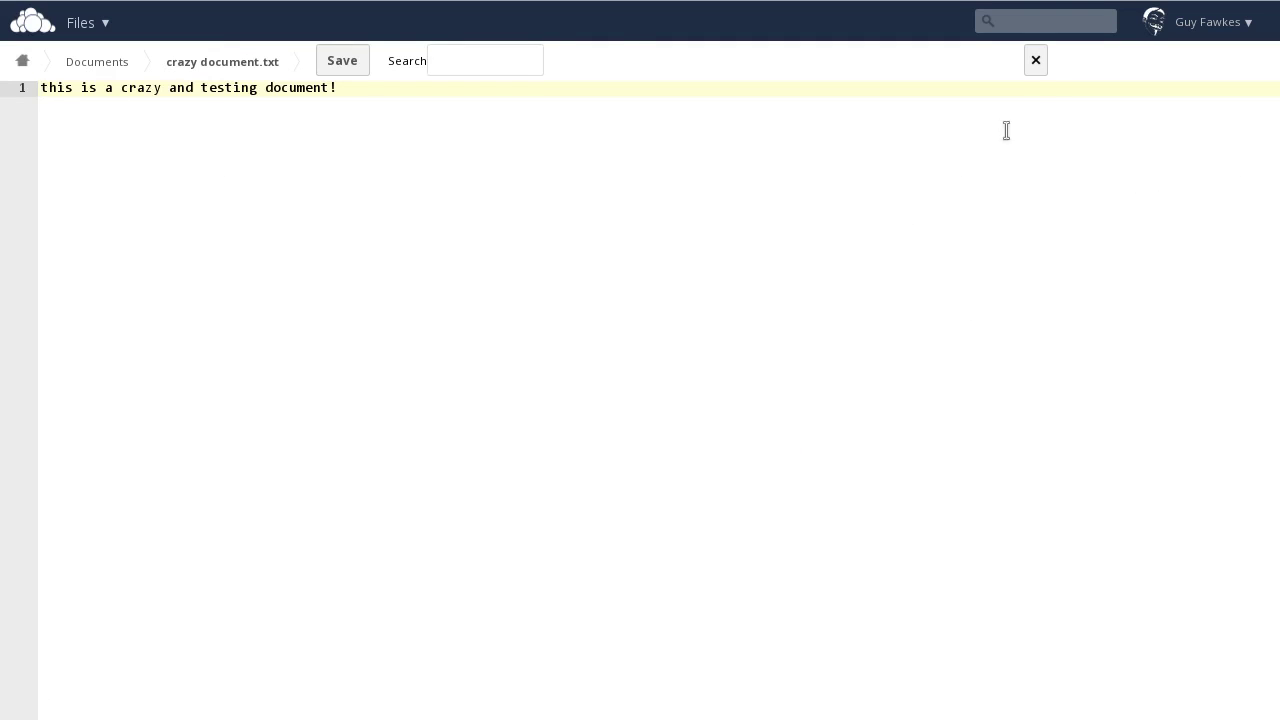
Step: Share crazy document.txt with the freedomfighters group, keeping can share and can edit enabled
{"action": "left_click", "coordinate": [1035, 61]}
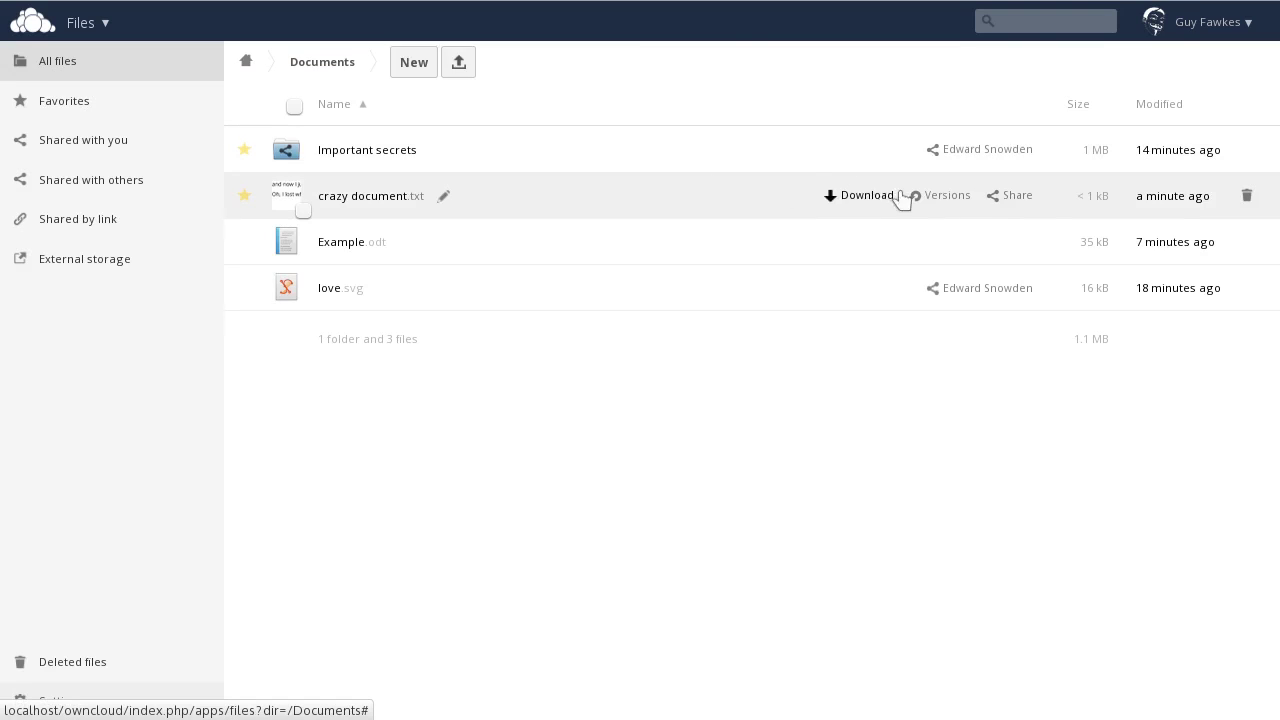
{"action": "left_click", "coordinate": [996, 196]}
{"action": "type", "text": "freed"}
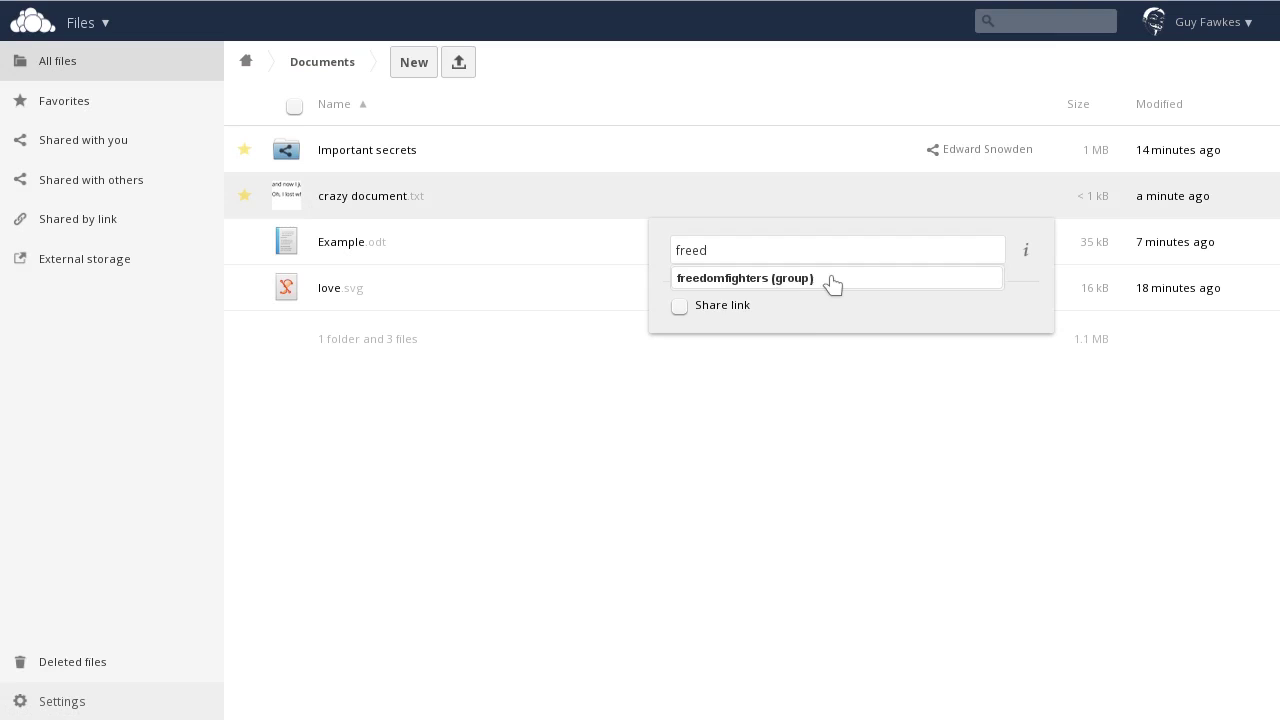
{"action": "left_click", "coordinate": [832, 280]}
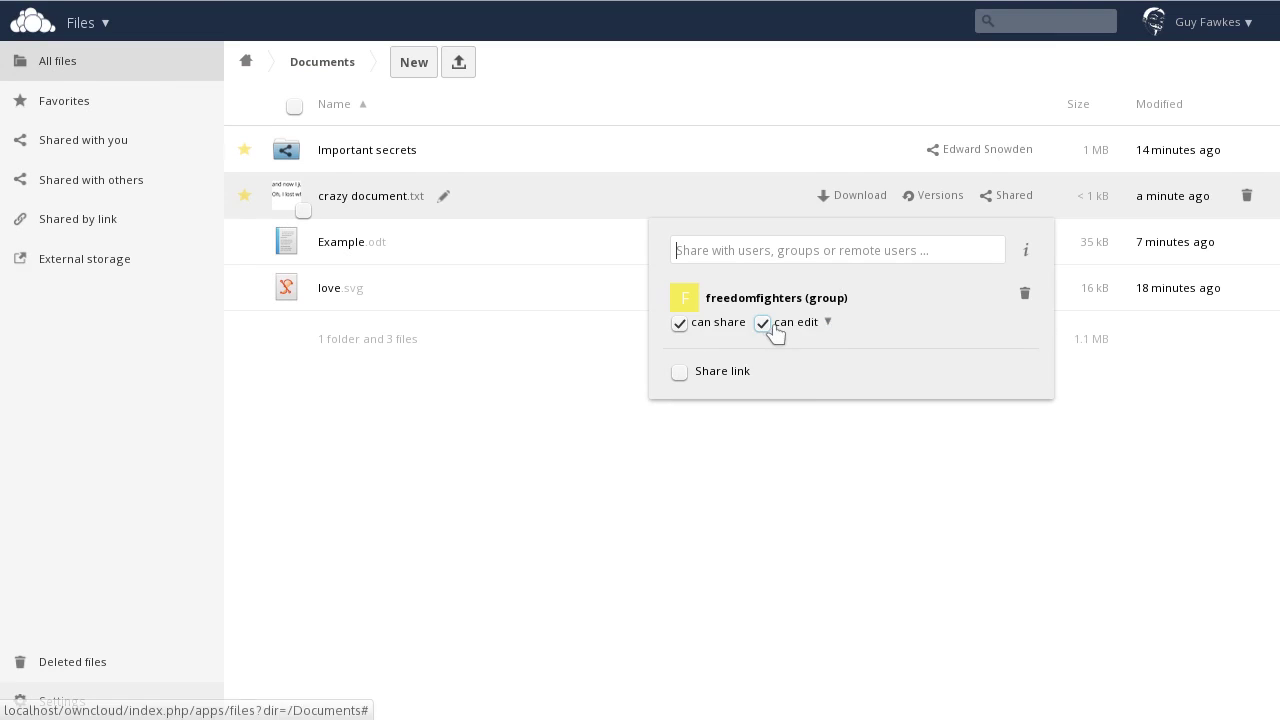
{"action": "left_click", "coordinate": [838, 319]}
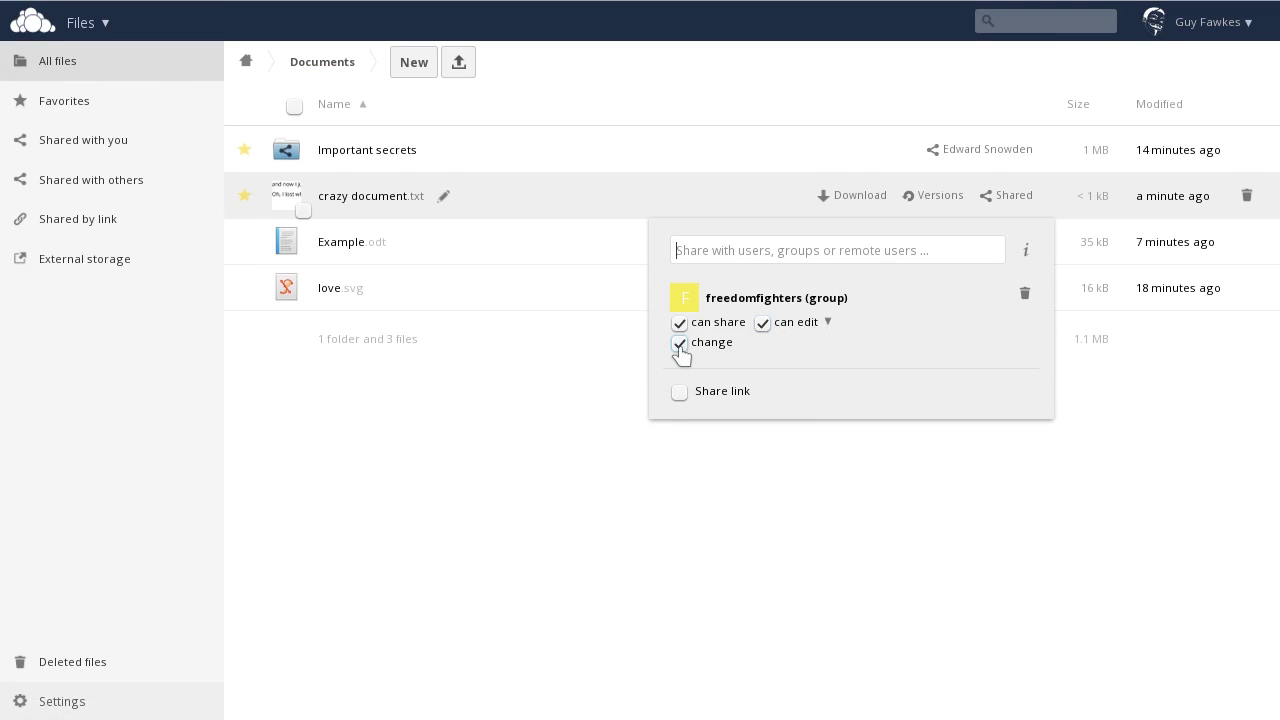
{"action": "left_click", "coordinate": [827, 323]}
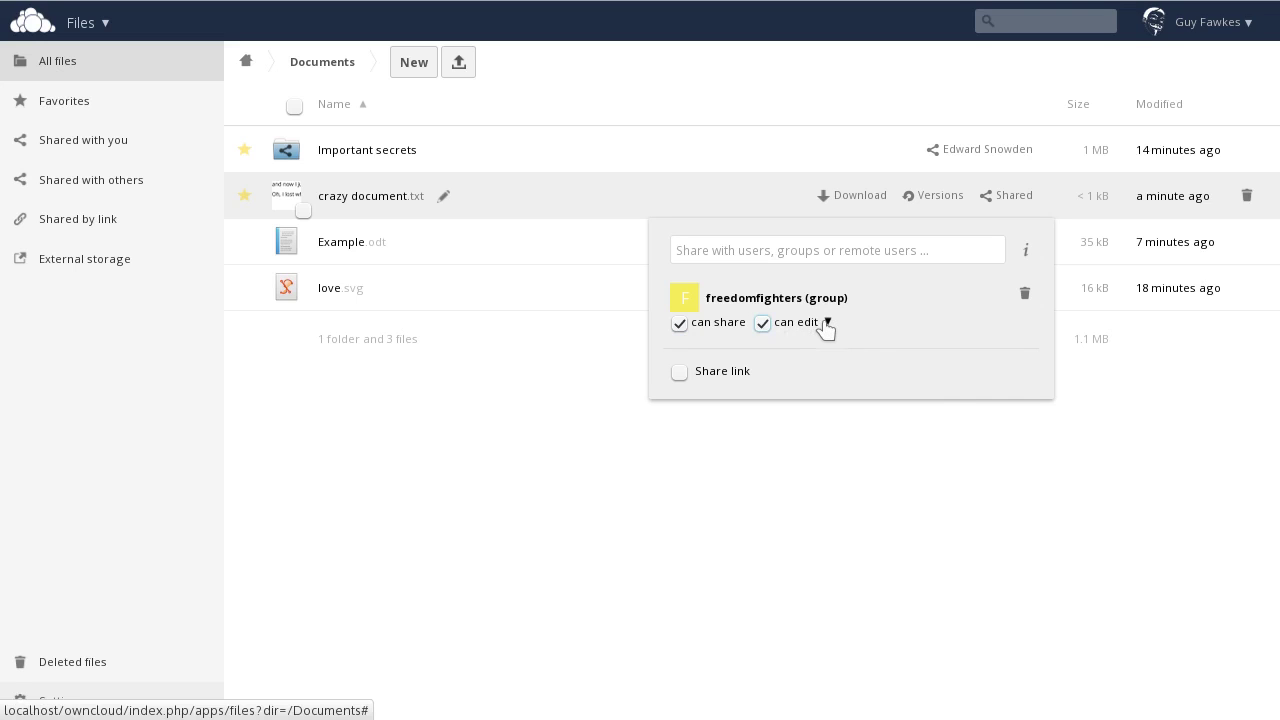
Step: Delete crazy document.txt, restore it from Deleted files, and reopen the Documents folder
{"action": "left_click", "coordinate": [972, 436]}
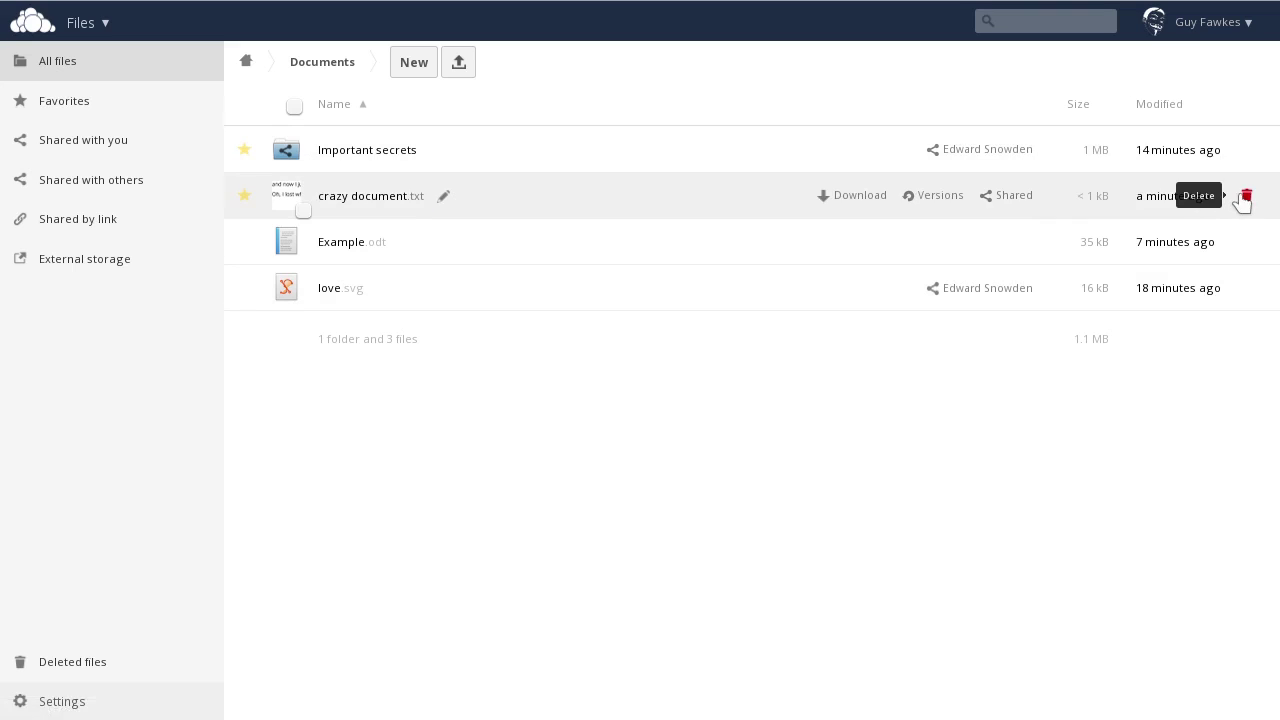
{"action": "left_click", "coordinate": [1247, 196]}
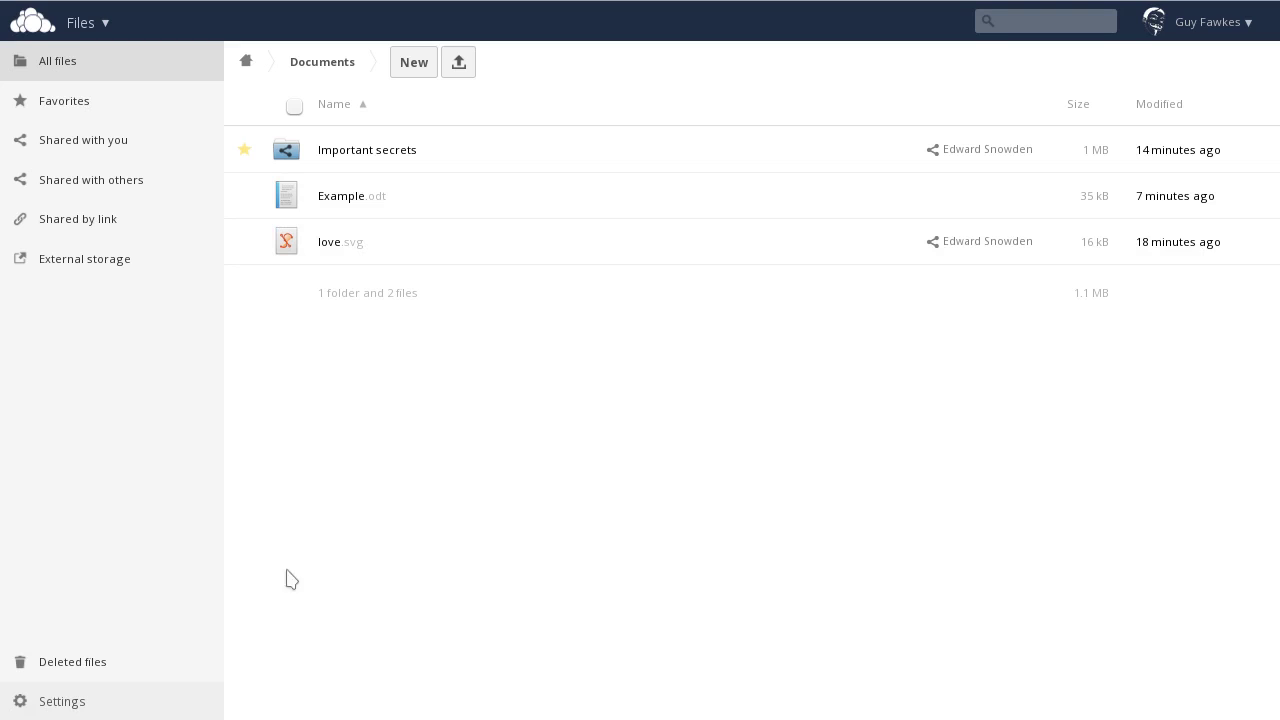
{"action": "left_click", "coordinate": [72, 662]}
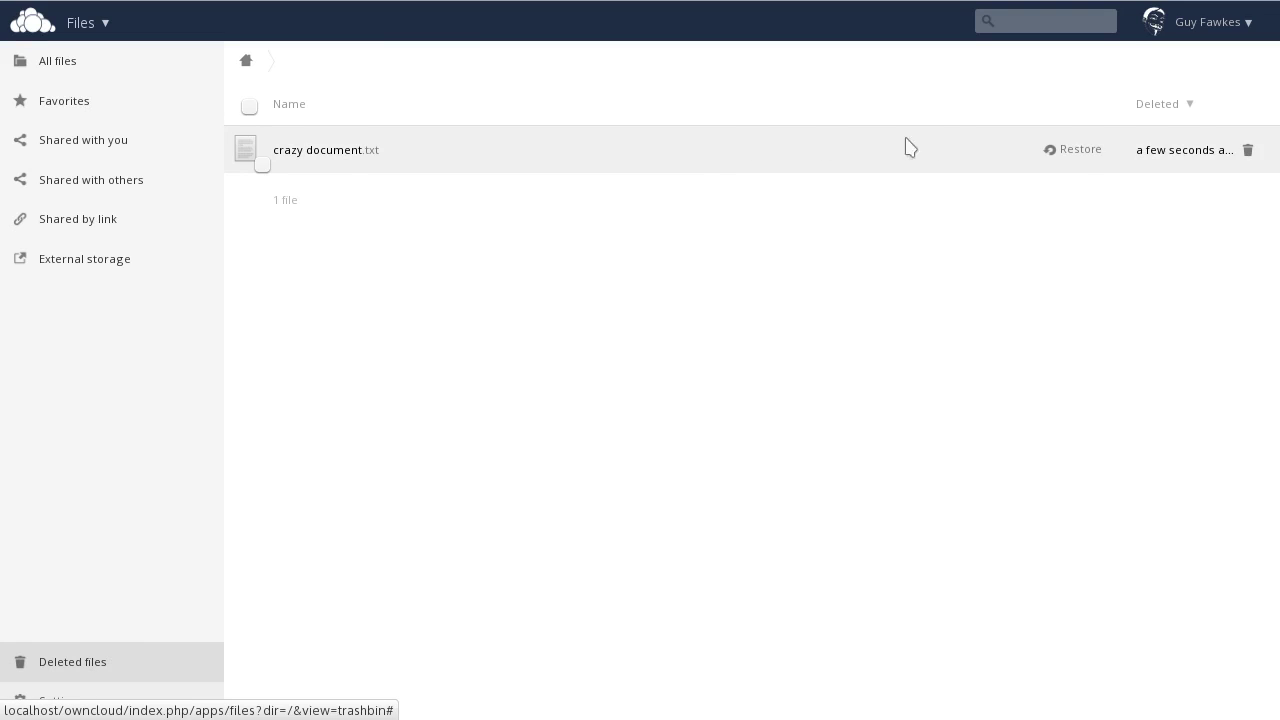
{"action": "left_click", "coordinate": [1055, 155]}
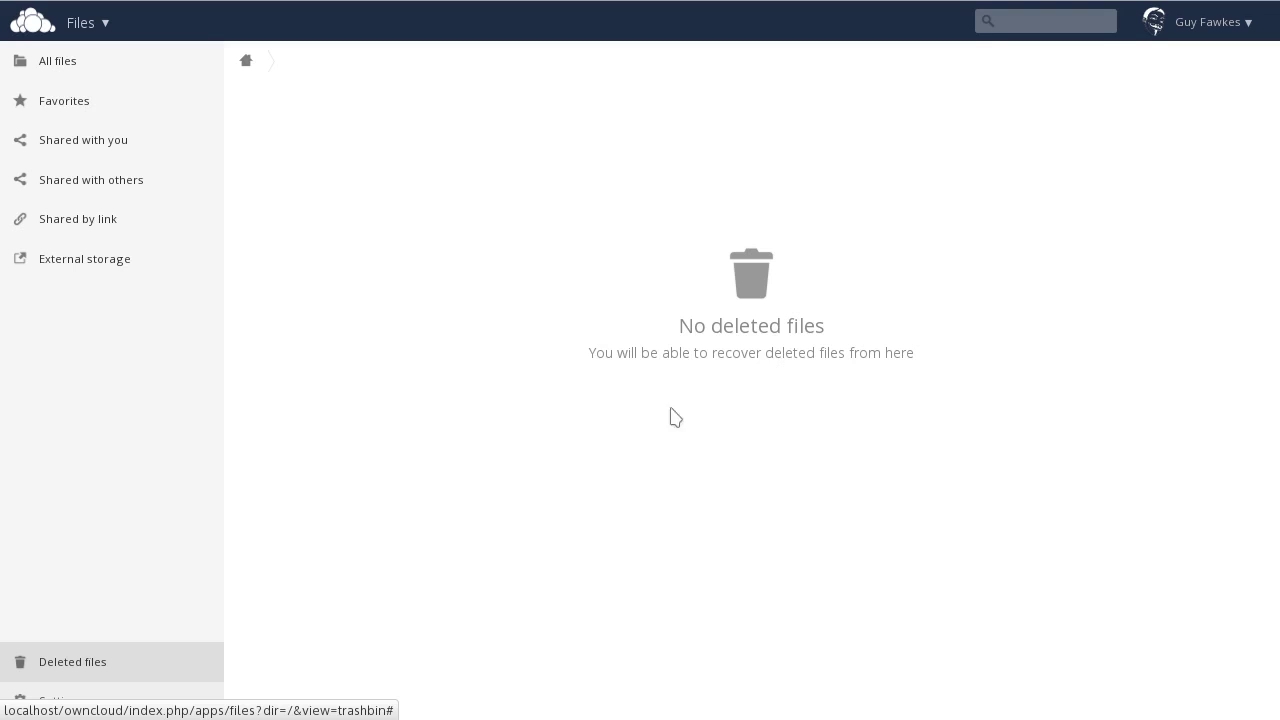
{"action": "left_click", "coordinate": [49, 62]}
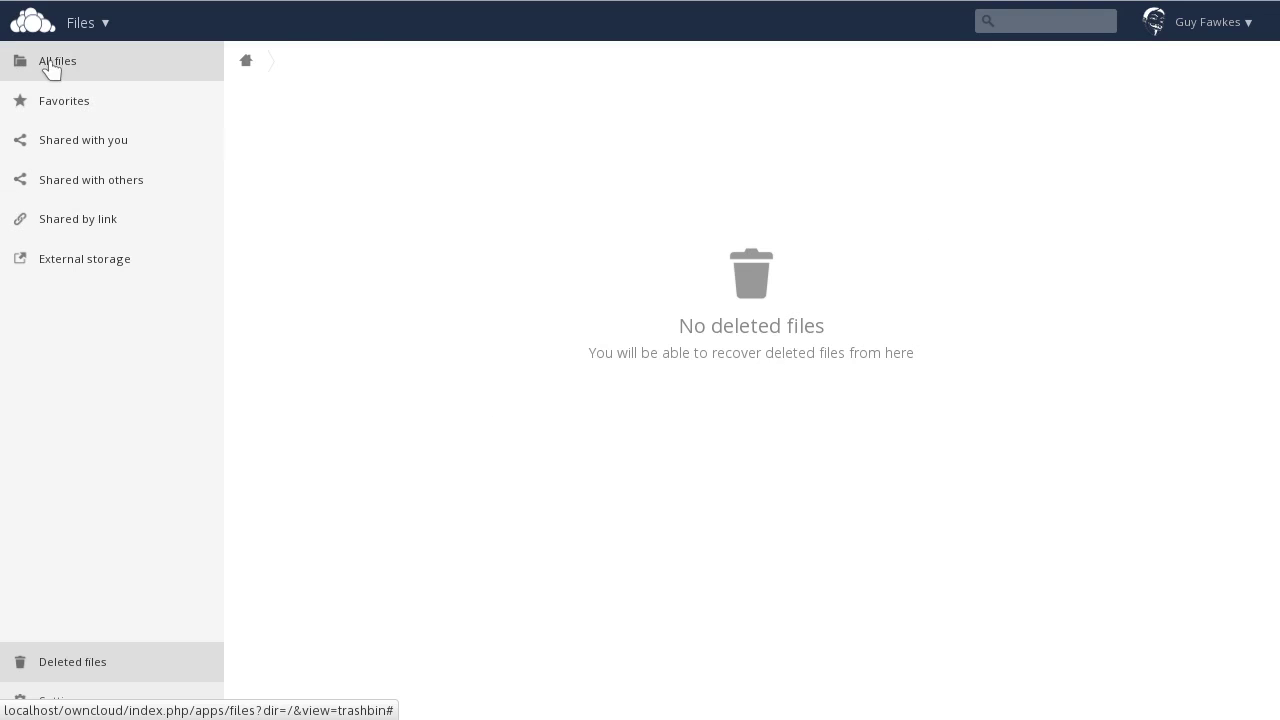
{"action": "left_click", "coordinate": [491, 166]}
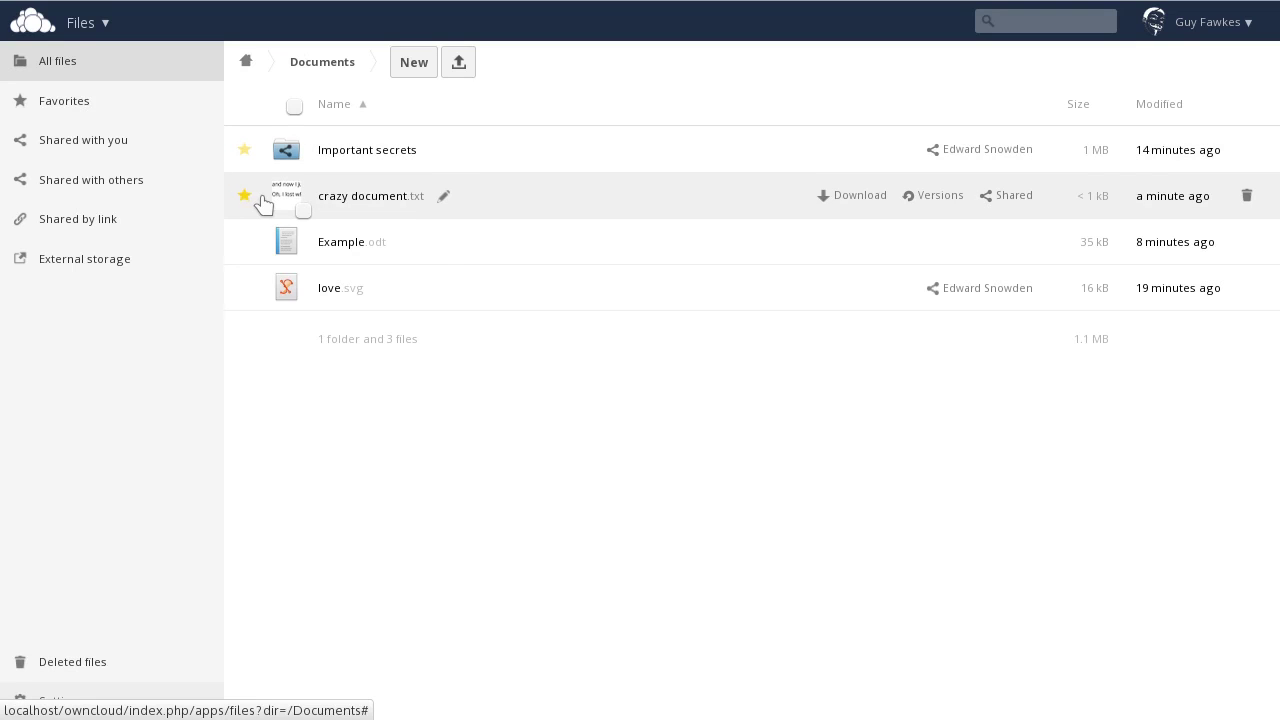